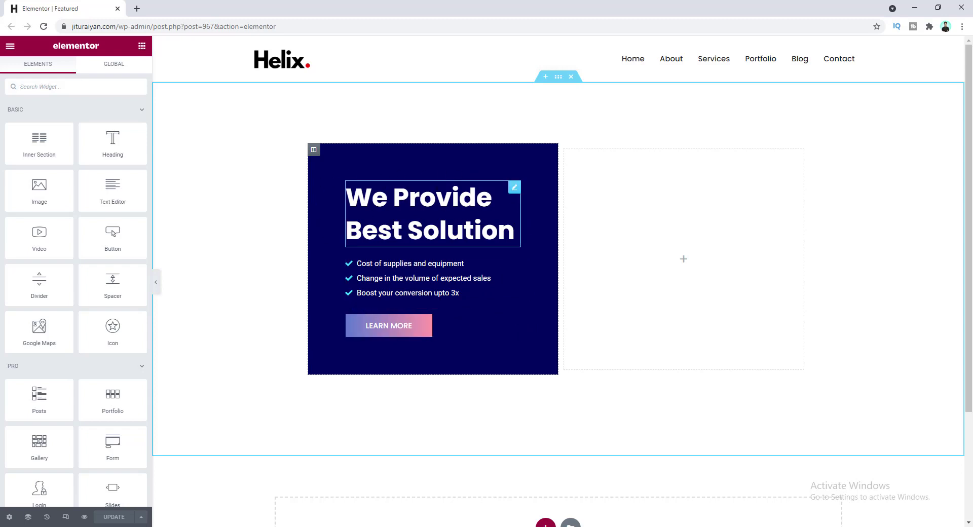
- Select the left navy text column and show its Style tab Background settings
left_click(315, 152)
left_click(76, 71)
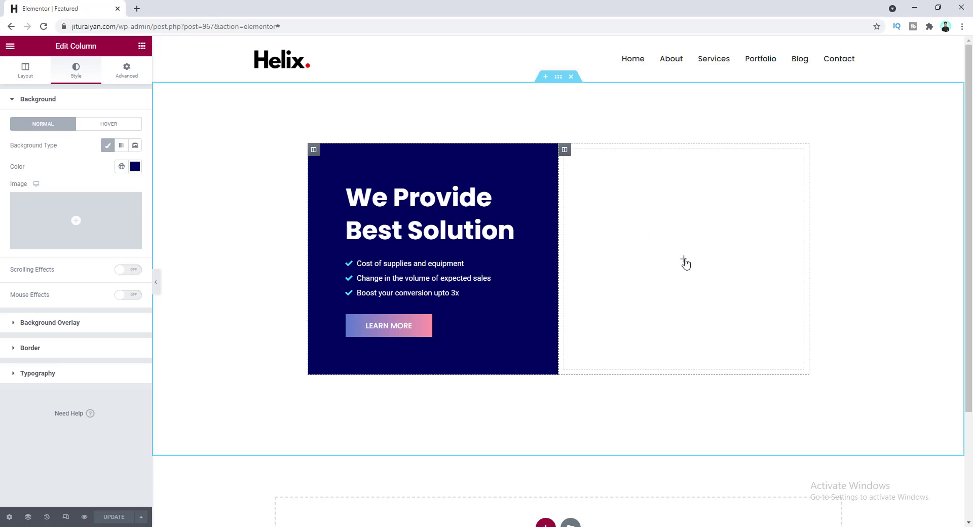
- Drag an Image widget into the empty right column and insert the yellow escalator photo
left_click(684, 259)
left_click_drag(34, 187, 636, 259)
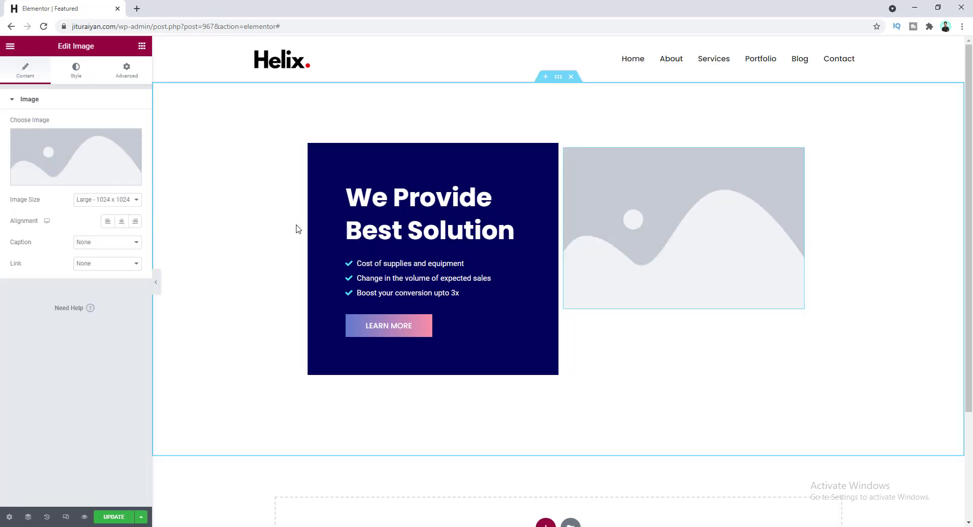
left_click(85, 157)
left_click(244, 174)
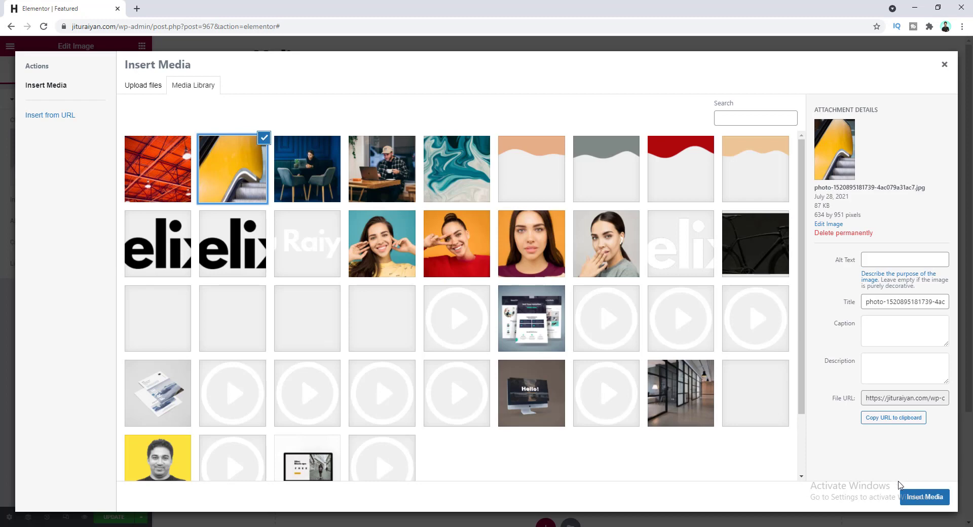
left_click(913, 496)
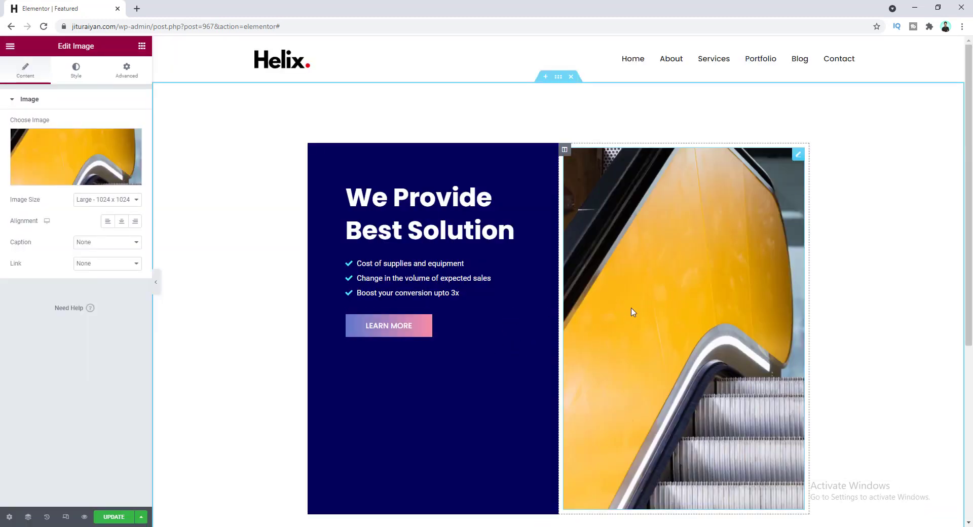
scroll(632, 311, "down", 1)
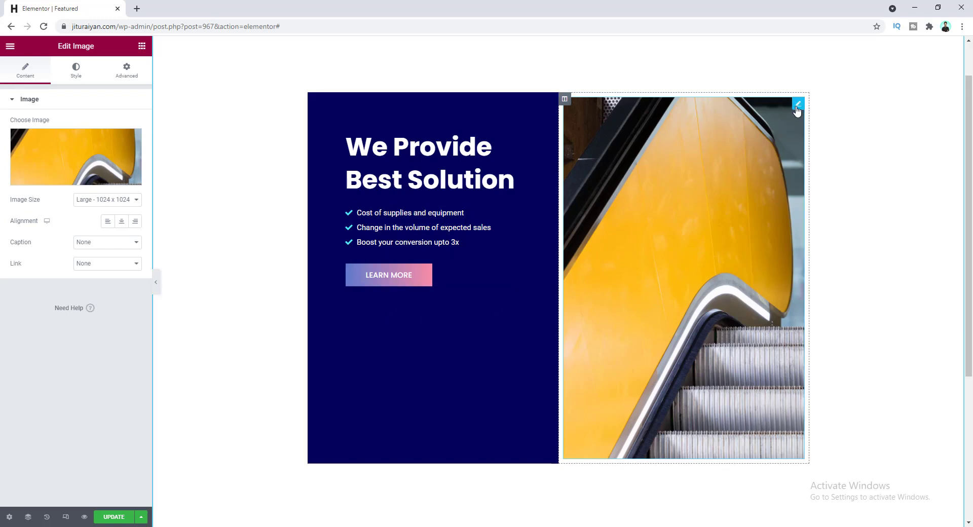
- Set the escalator image's Height to 300 in its Style settings
left_click(79, 75)
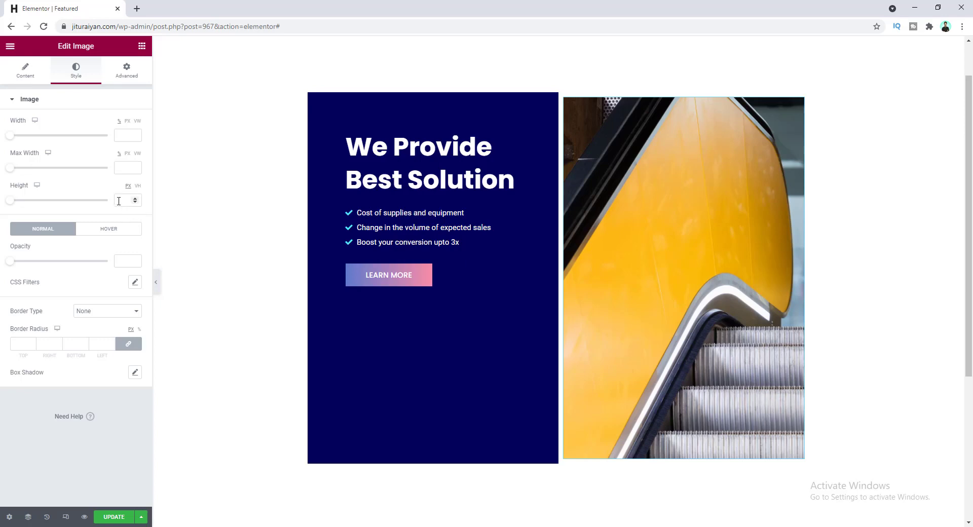
left_click(118, 201)
type("300")
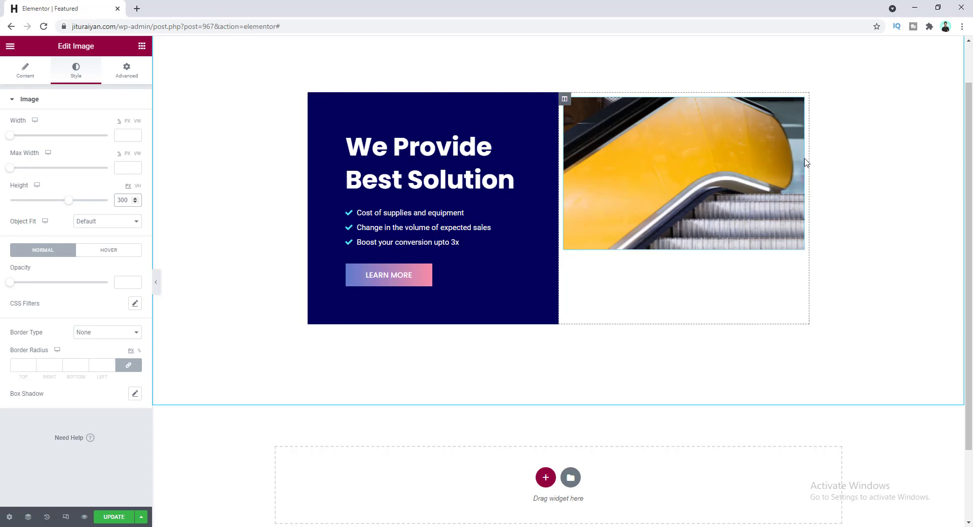
left_click(566, 223)
scroll(537, 91, "up", 1)
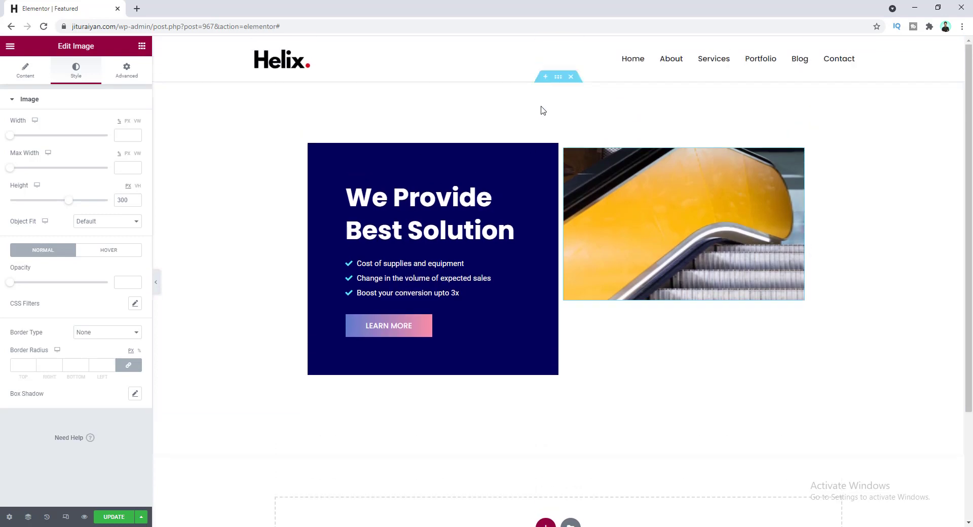
- Set the hero section's Columns Gap to No Gap
left_click(557, 77)
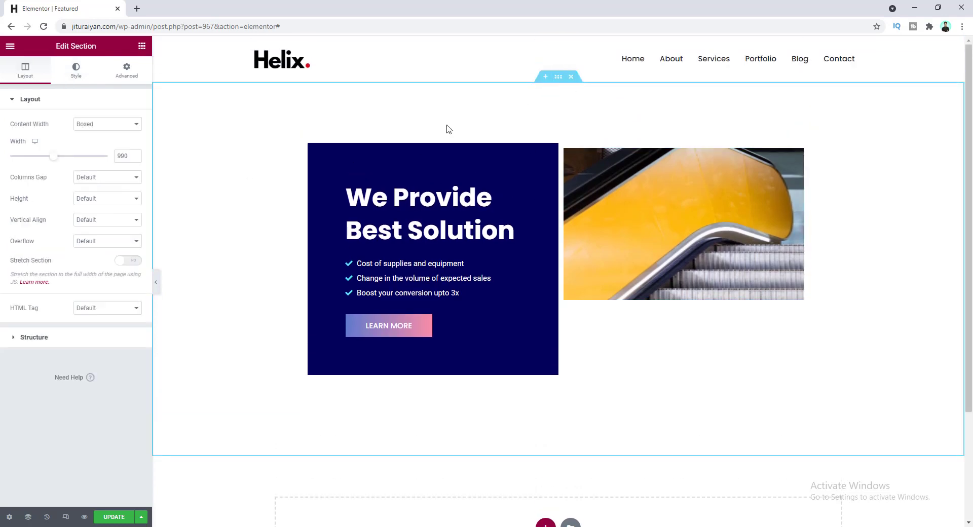
left_click(99, 181)
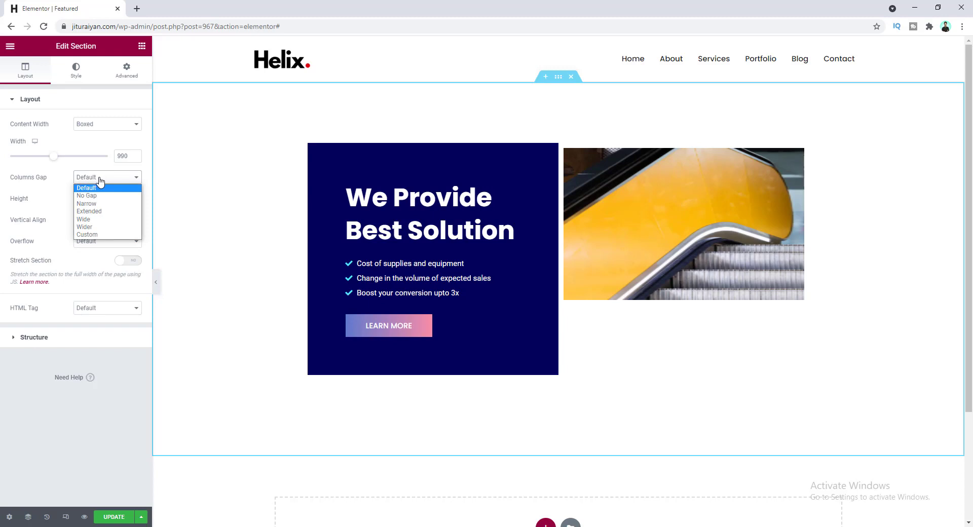
left_click(100, 195)
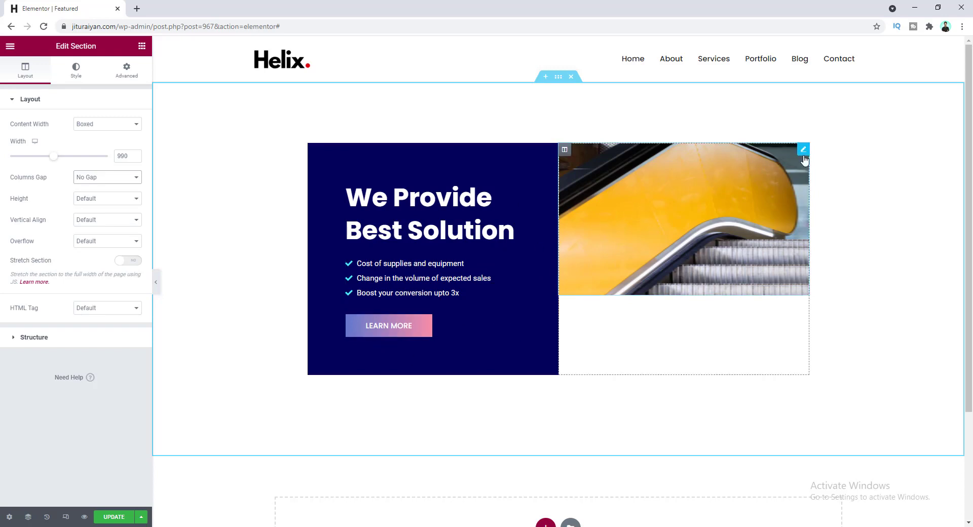
- Set the escalator photo's height to 458 px and its Object Fit to Cover
left_click(803, 152)
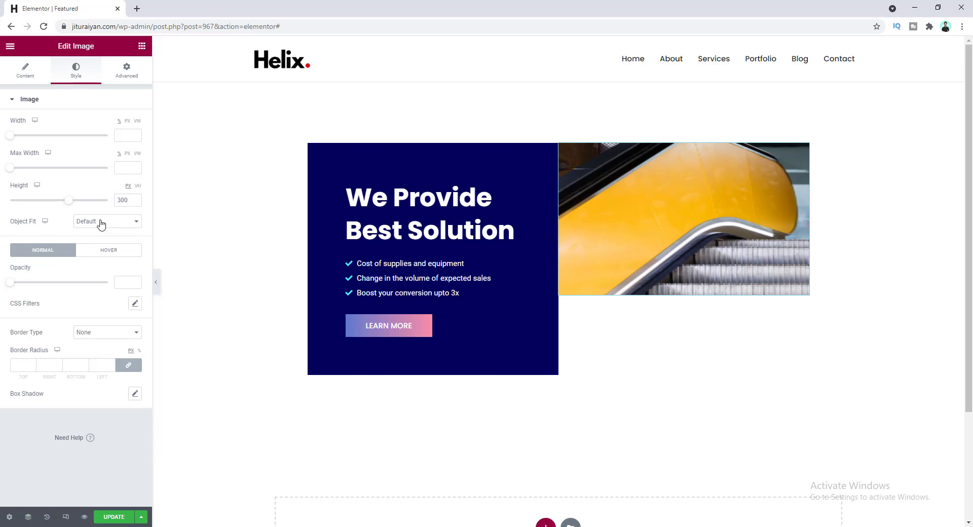
left_click_drag(121, 199, 112, 202)
type("4")
key("Up")
key("Up")
key("Up")
key("Up")
key("Up")
key("Up")
key("Up")
key("Up")
key("Up")
key("Up")
key("Up")
key("Up")
key("Up")
key("Up")
key("Up")
key("Up")
key("Up")
key("Up")
key("Up")
key("Up")
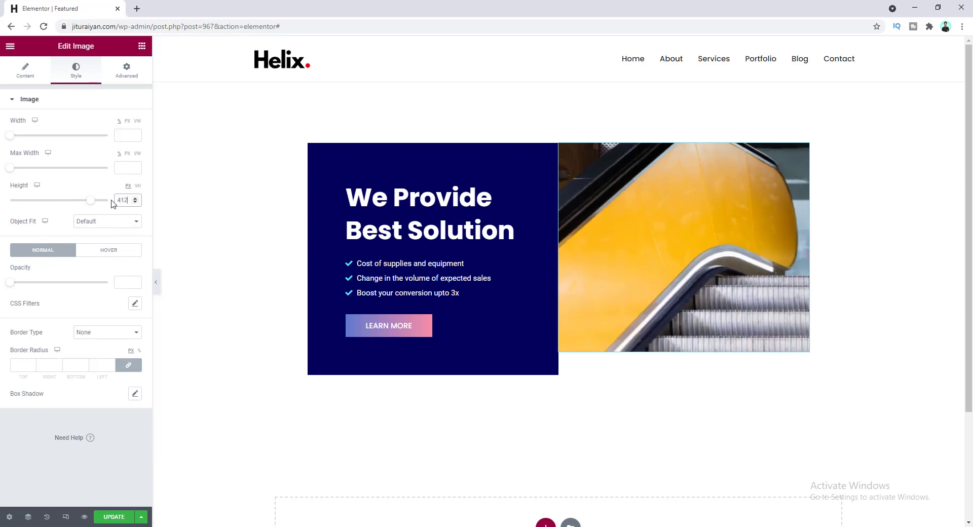
key("Up")
key("Up")
key("Up")
key("Up")
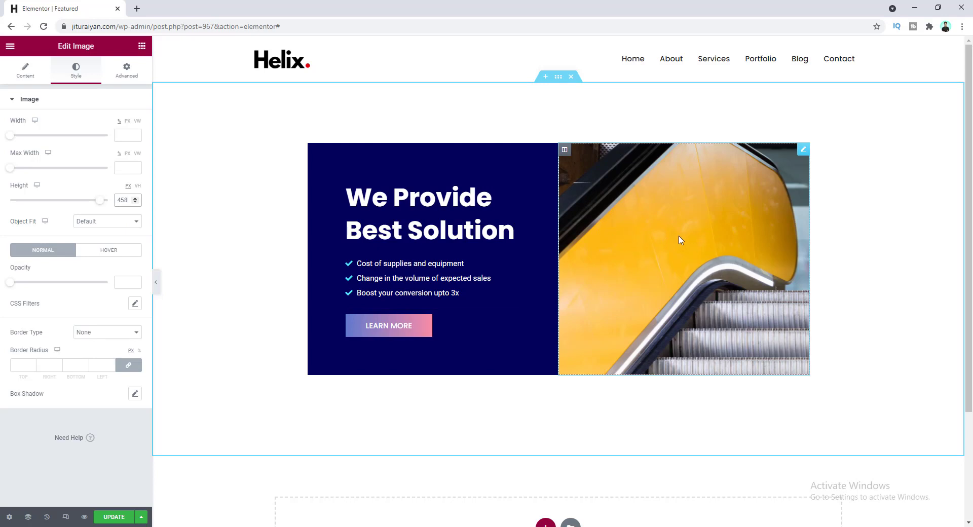
left_click(104, 222)
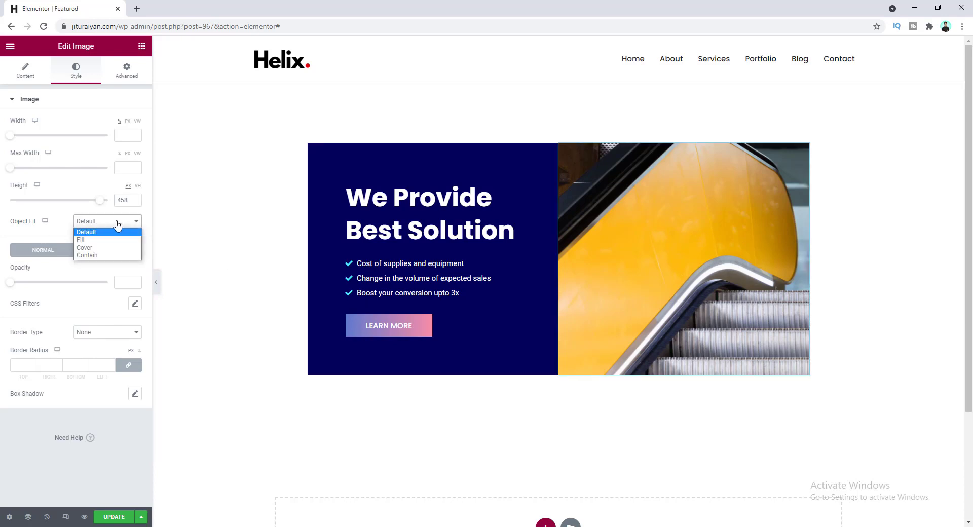
left_click(106, 248)
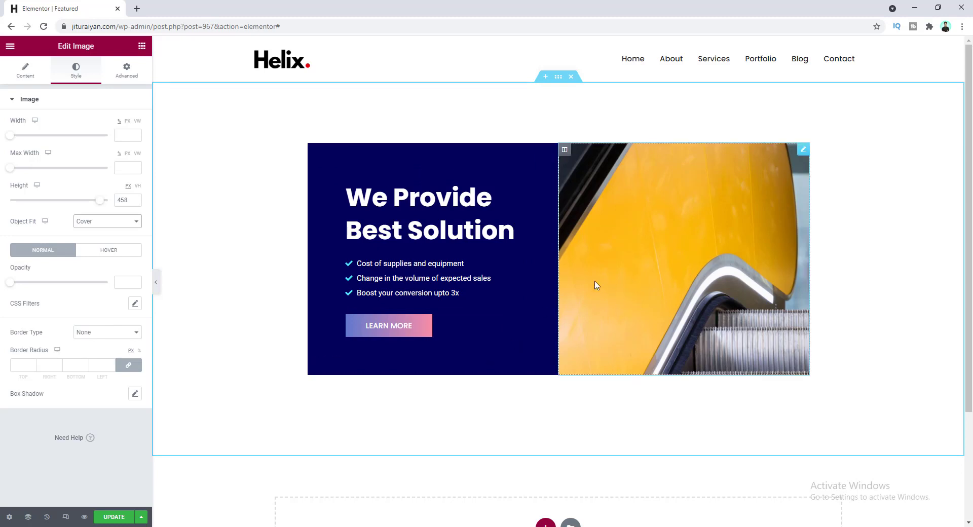
- Duplicate the LEARN MORE button, then delete the escalator Image widget from the right column
right_click(442, 324)
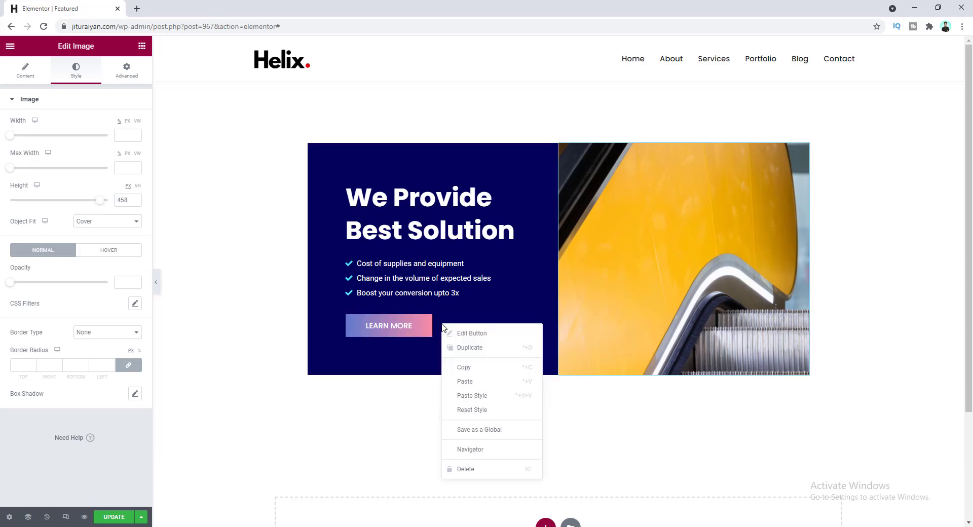
left_click(466, 349)
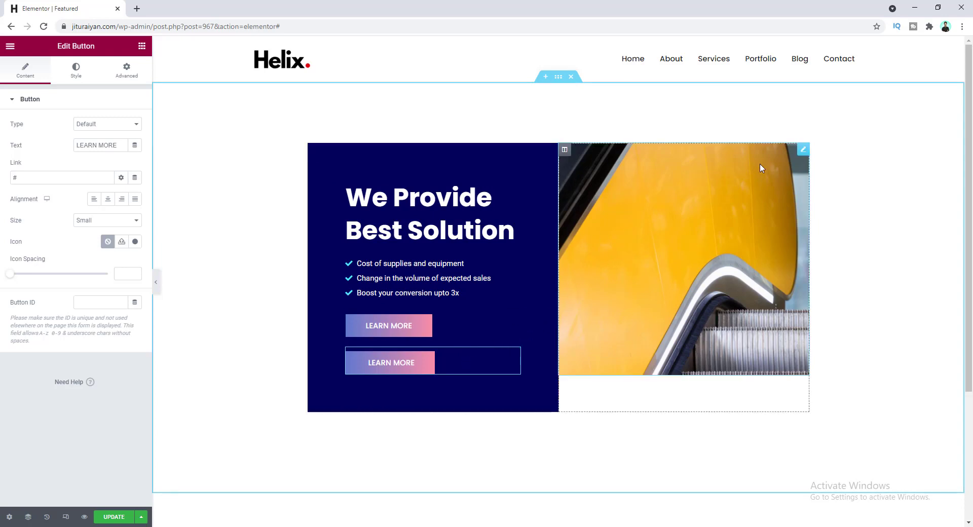
left_click(591, 270)
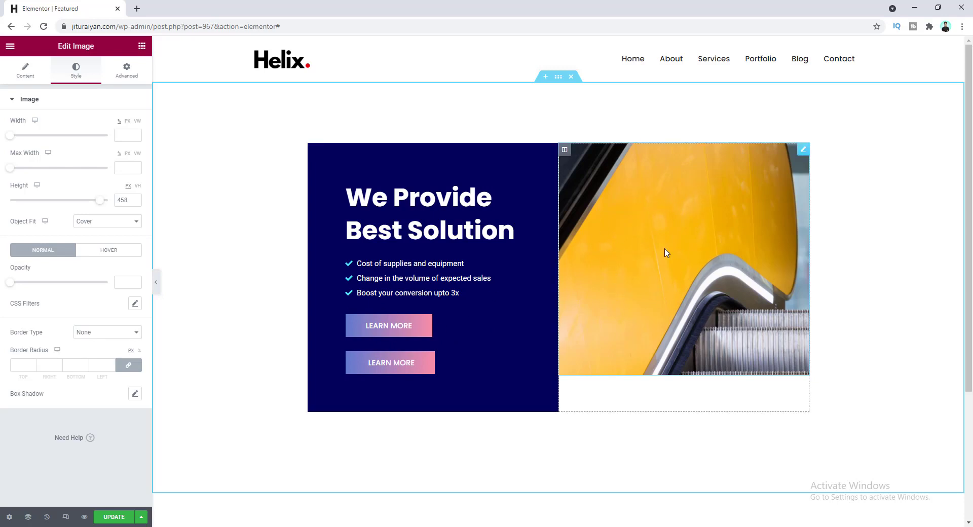
right_click(670, 186)
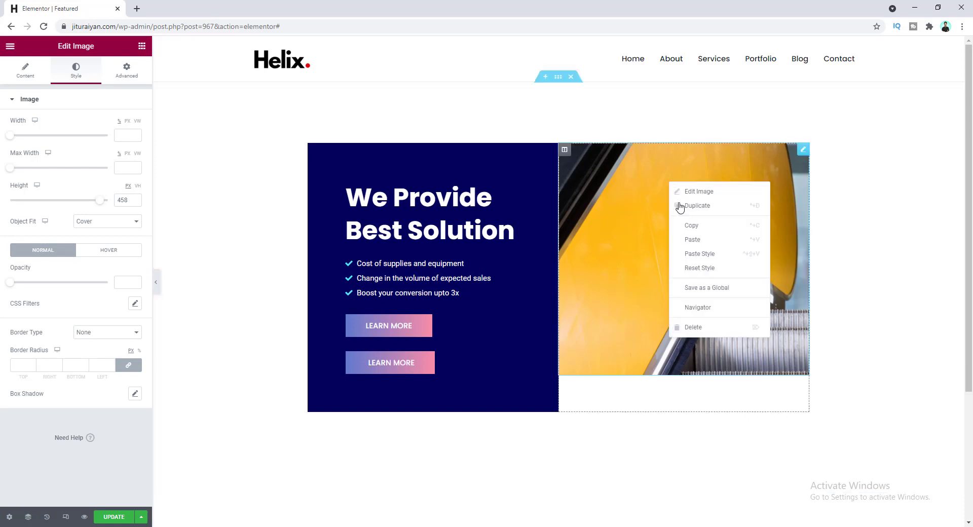
left_click(699, 326)
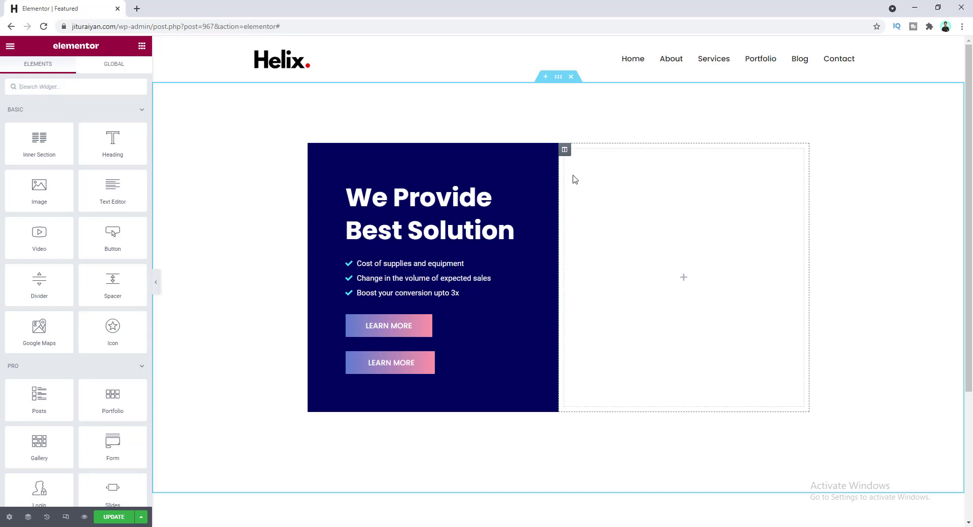
- Give the right column a Classic background using the yellow escalator photo
left_click(564, 150)
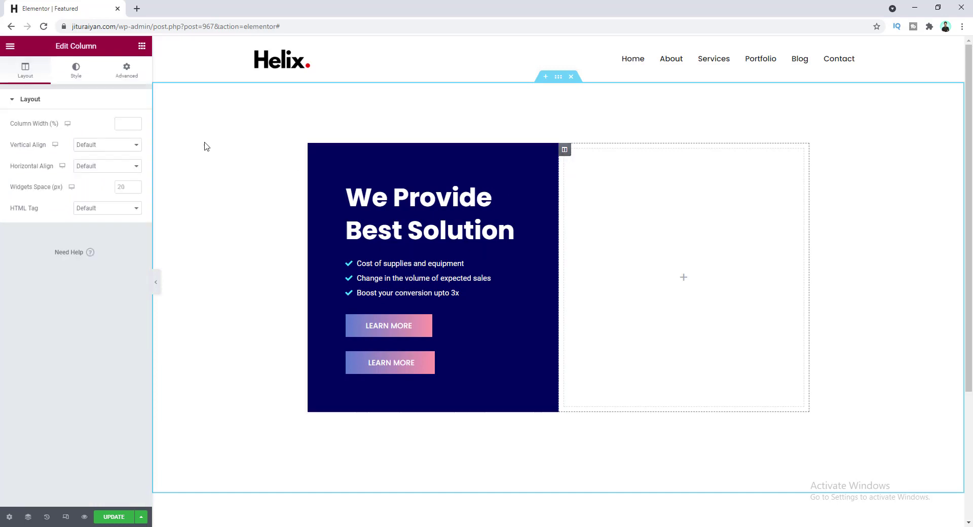
left_click(76, 69)
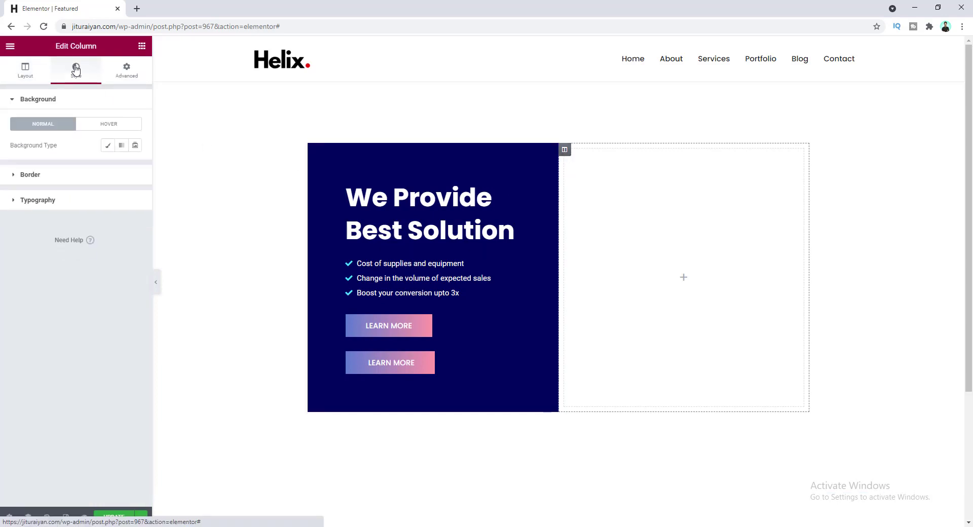
left_click(107, 147)
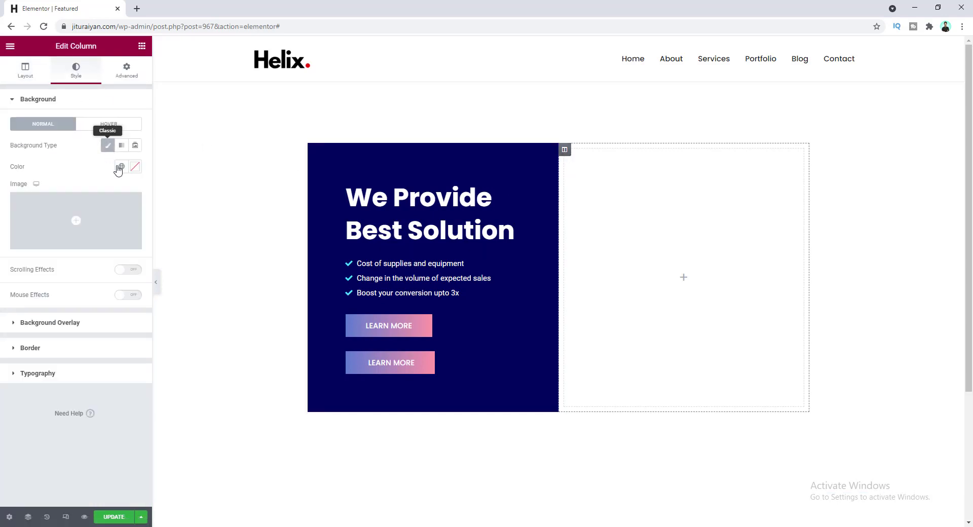
left_click(100, 221)
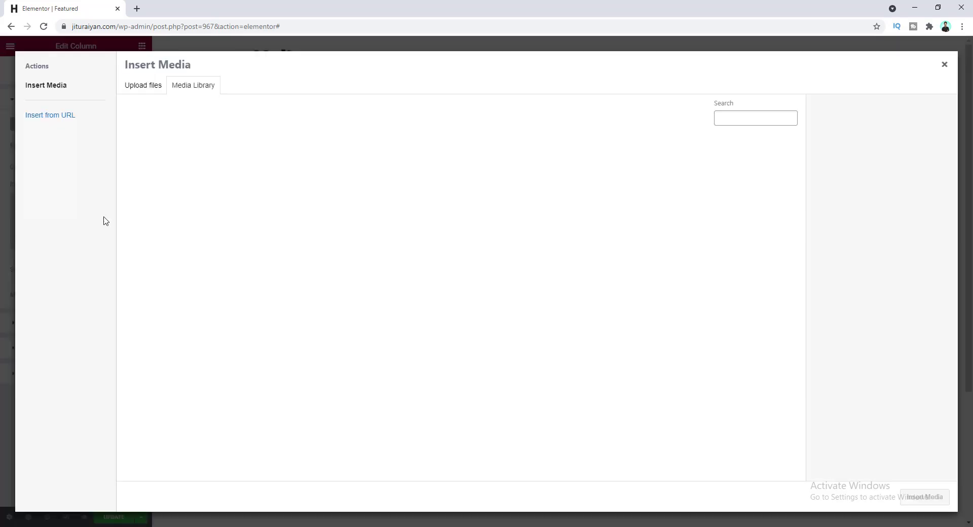
left_click(221, 177)
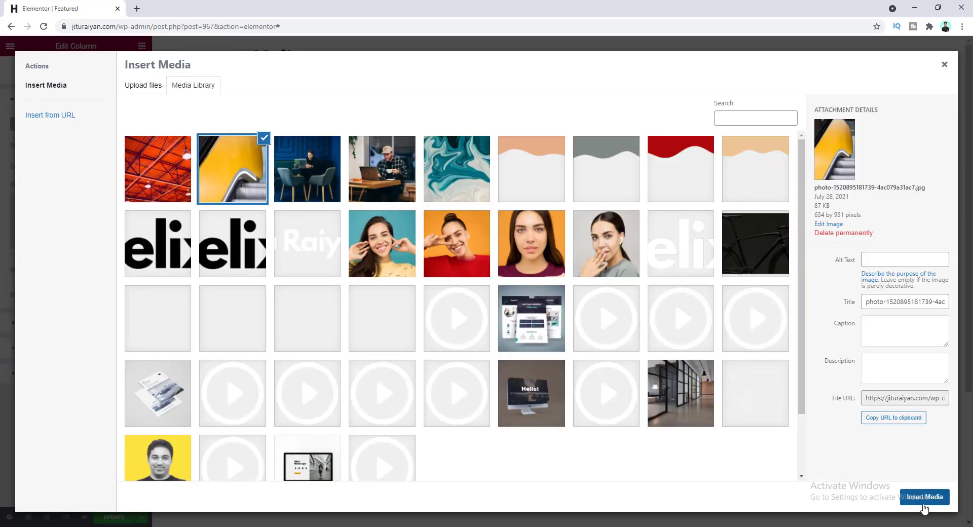
left_click(923, 498)
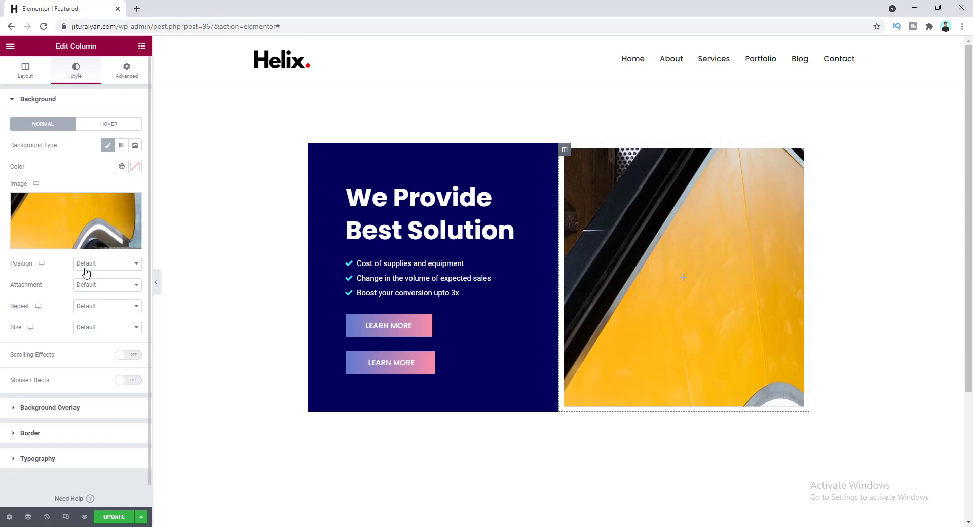
- Set the background position to Center Center and size to Cover, then add a Spacer widget
left_click(105, 266)
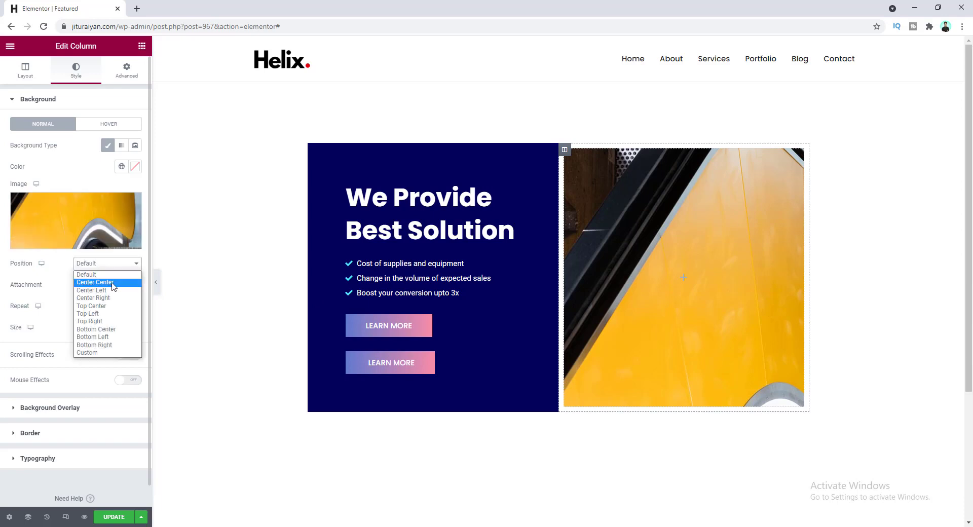
left_click(114, 282)
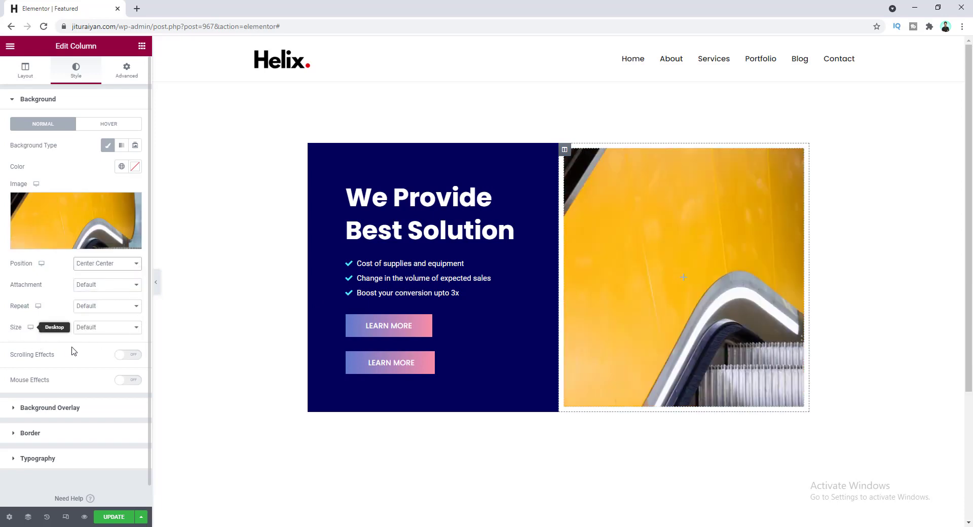
left_click(113, 328)
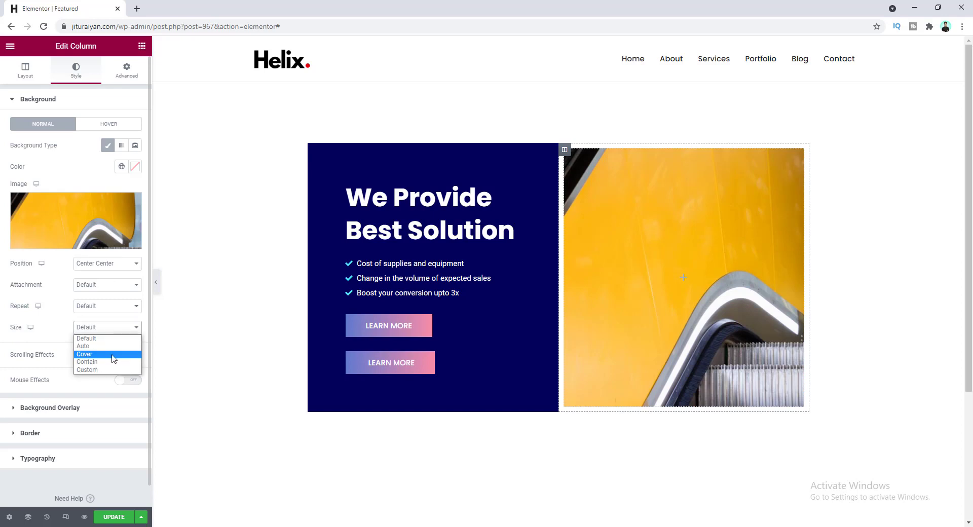
left_click(117, 356)
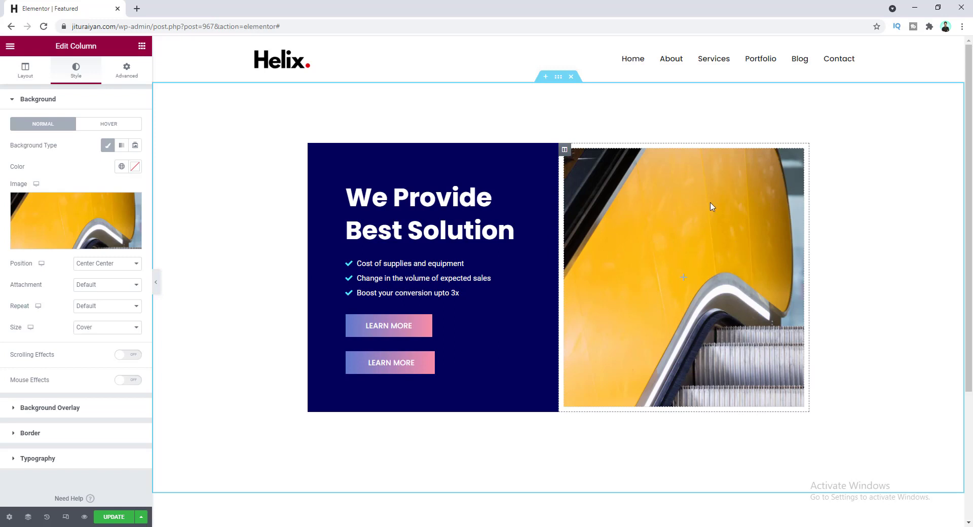
left_click(142, 46)
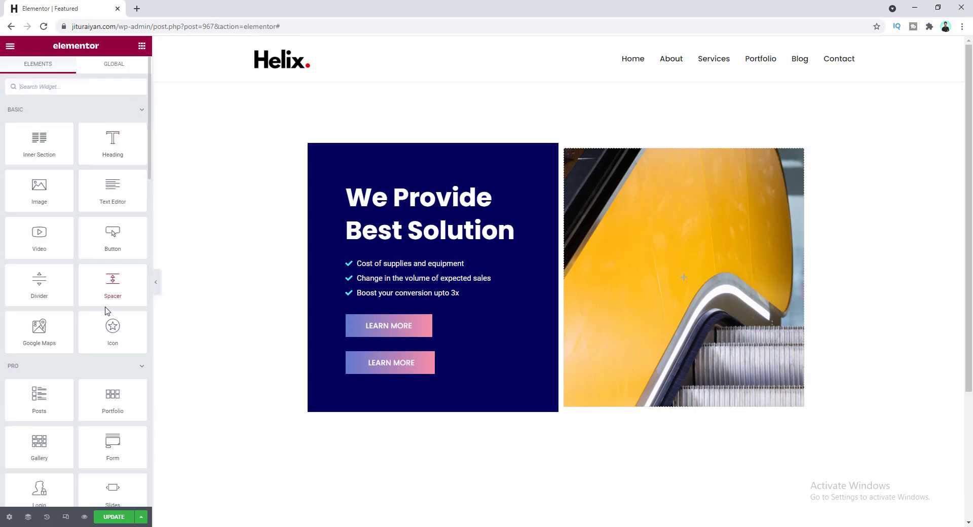
left_click_drag(106, 283, 664, 254)
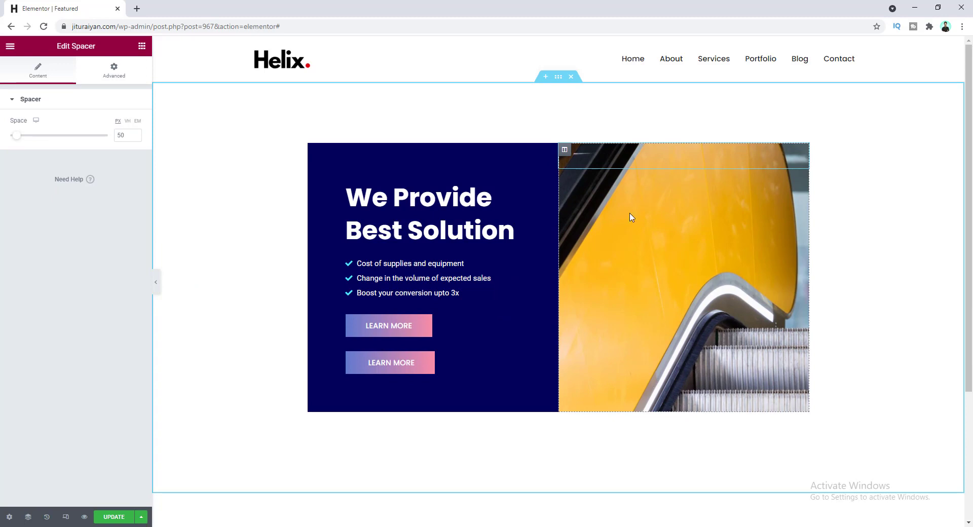
- Delete the second, duplicated LEARN MORE button
right_click(460, 354)
left_click(496, 504)
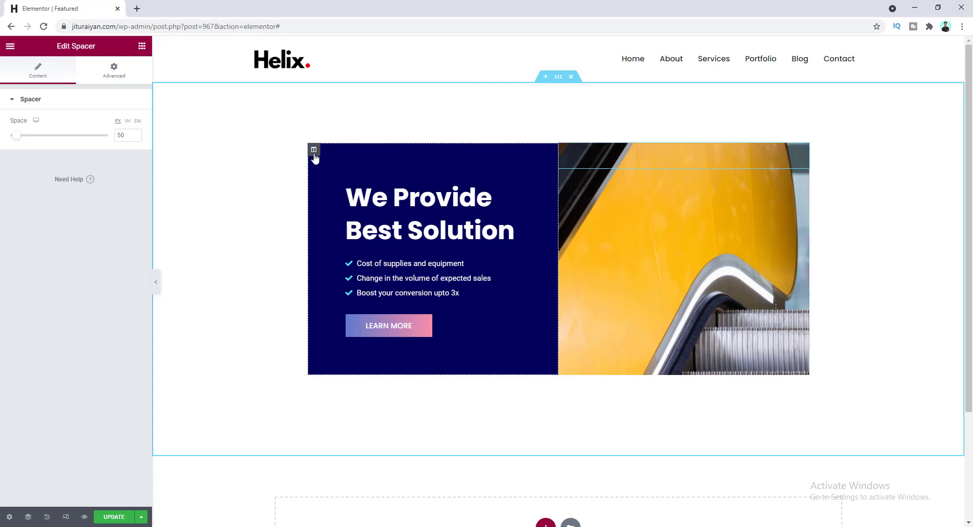
- Unlink the navy column's margins in the Advanced tab and set top and bottom to 50
left_click(314, 151)
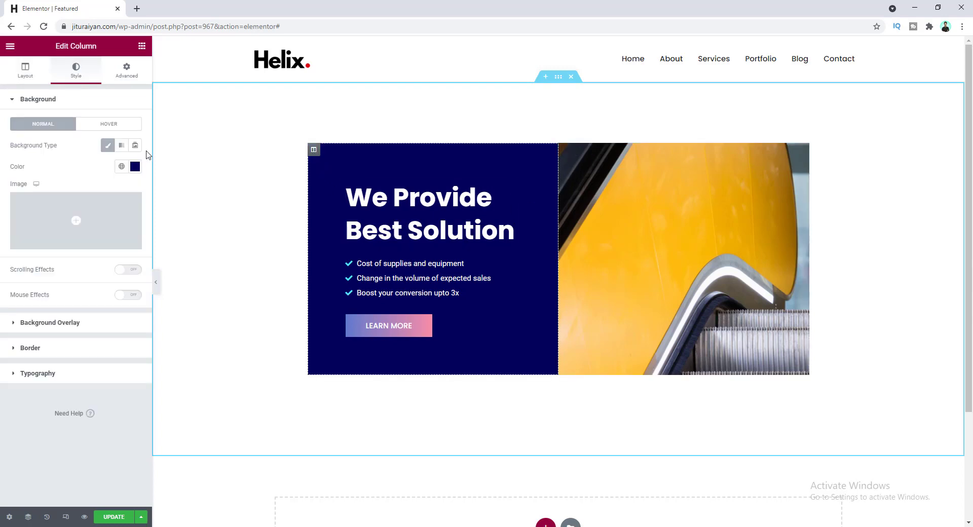
left_click(128, 72)
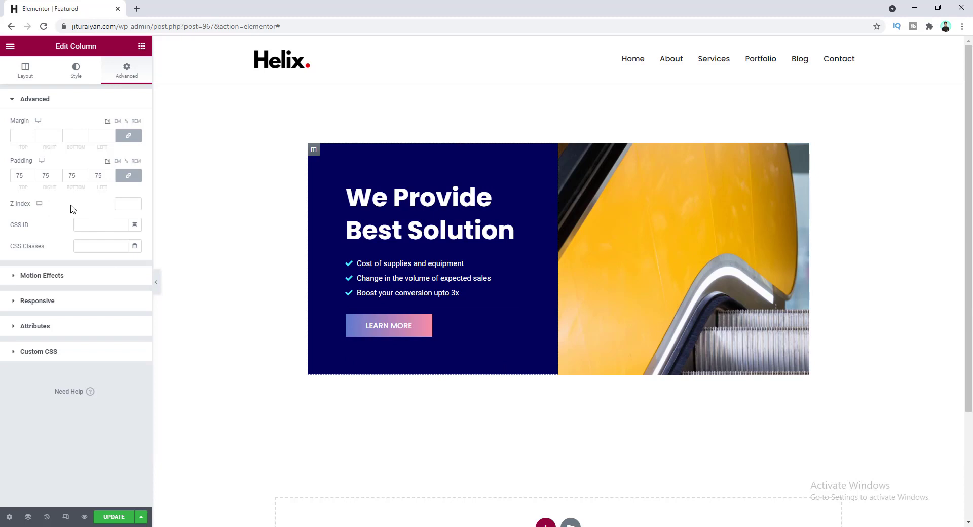
left_click(128, 136)
left_click_drag(27, 135, 11, 136)
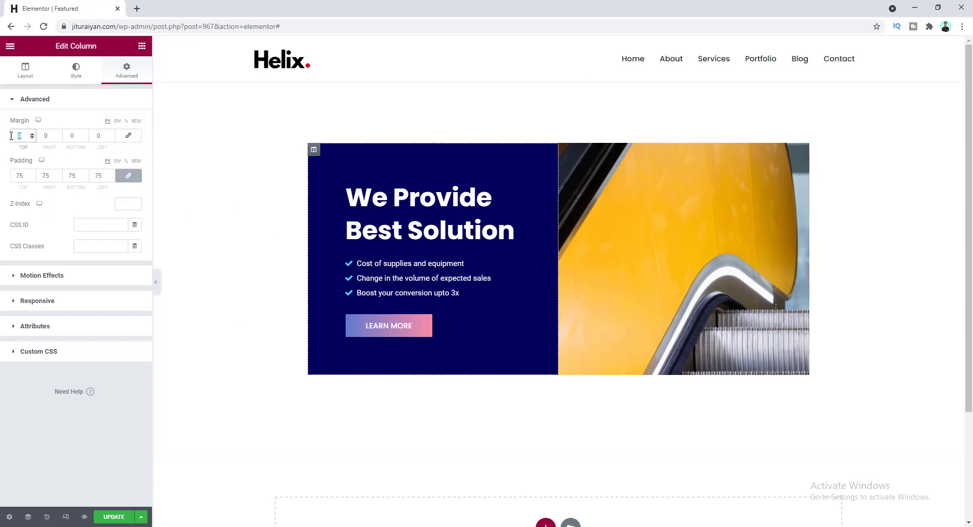
type("50")
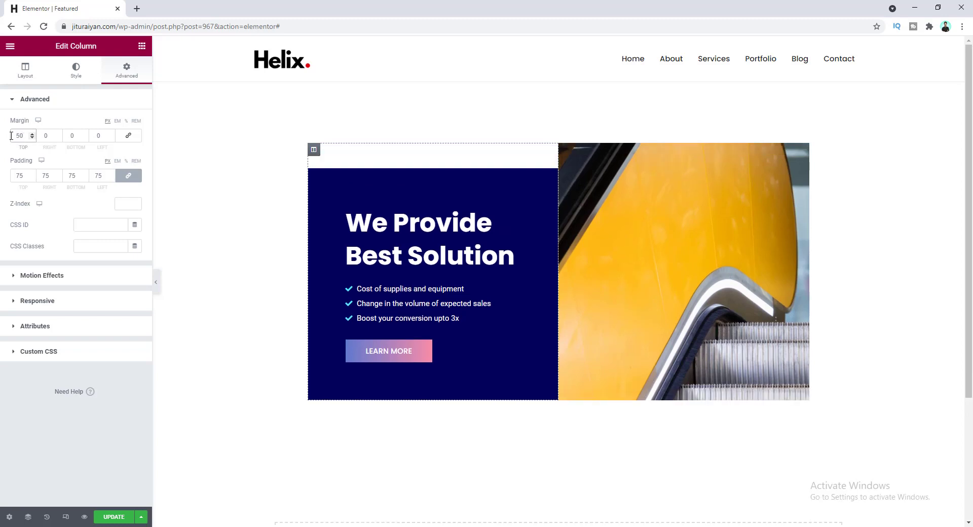
key("Tab")
key("Tab")
type("50")
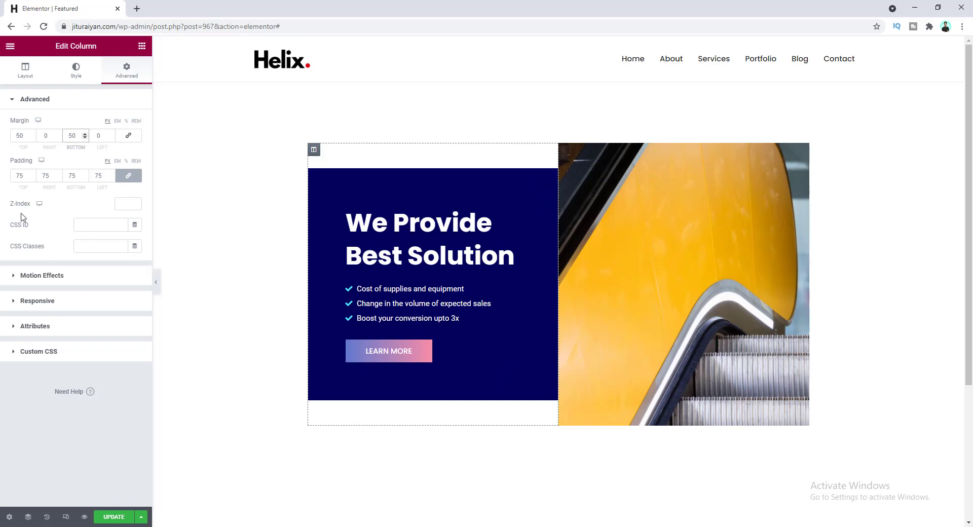
- Set the navy column's right margin to -50 and left margin to 50
double_click(51, 135)
type("50")
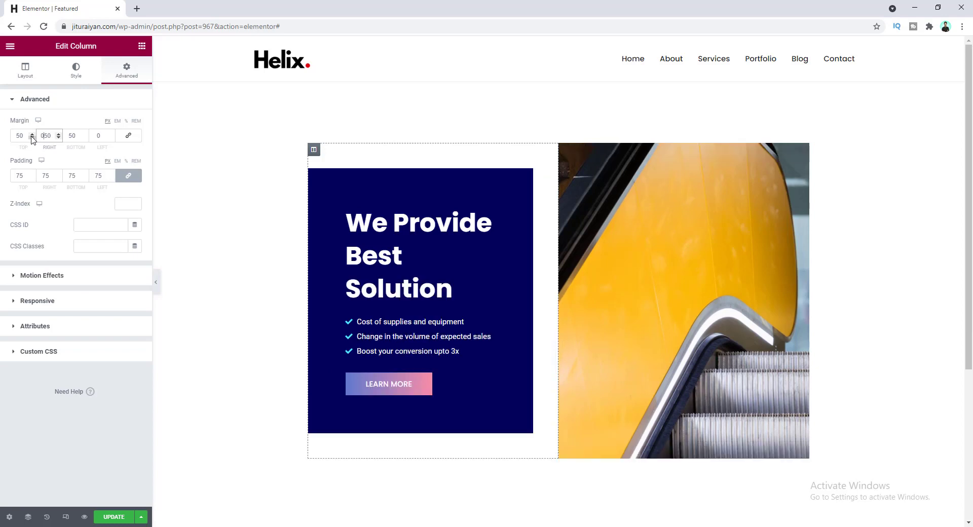
type("-")
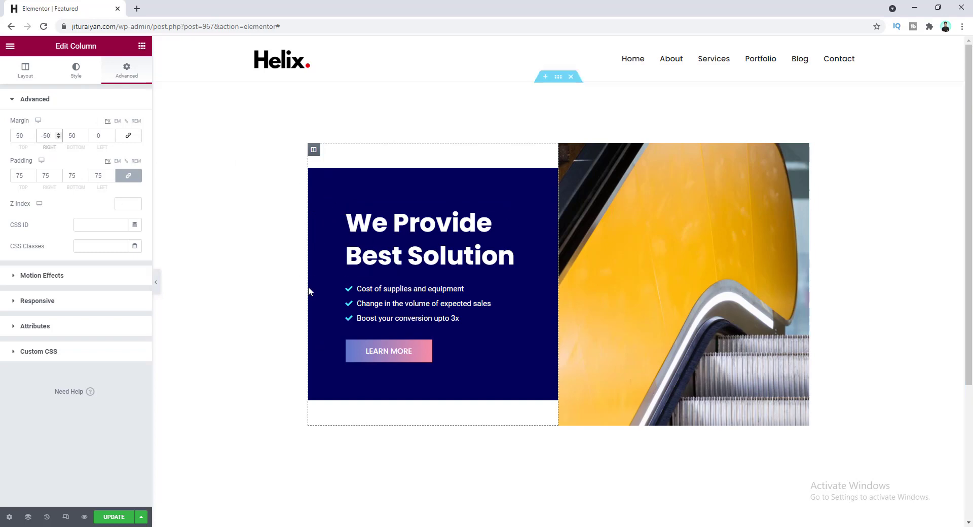
double_click(45, 135)
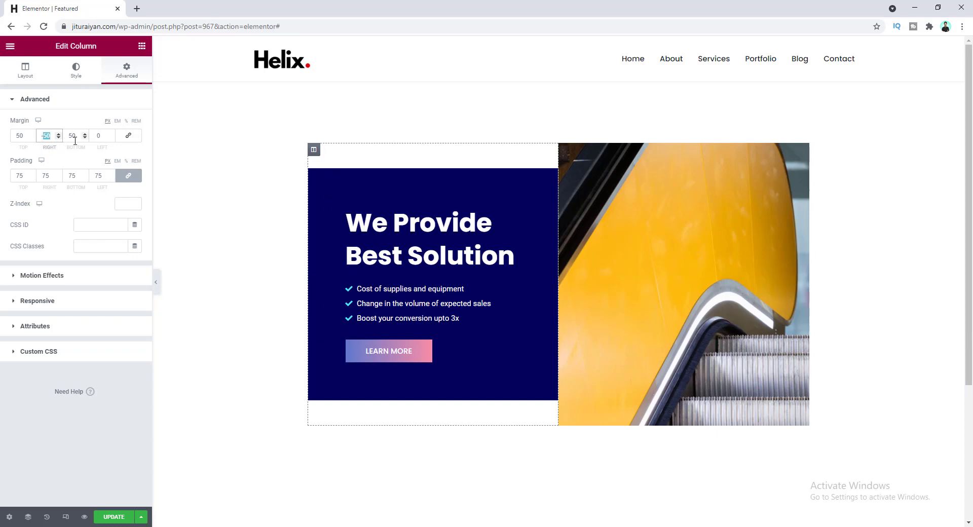
left_click(101, 135)
type("50")
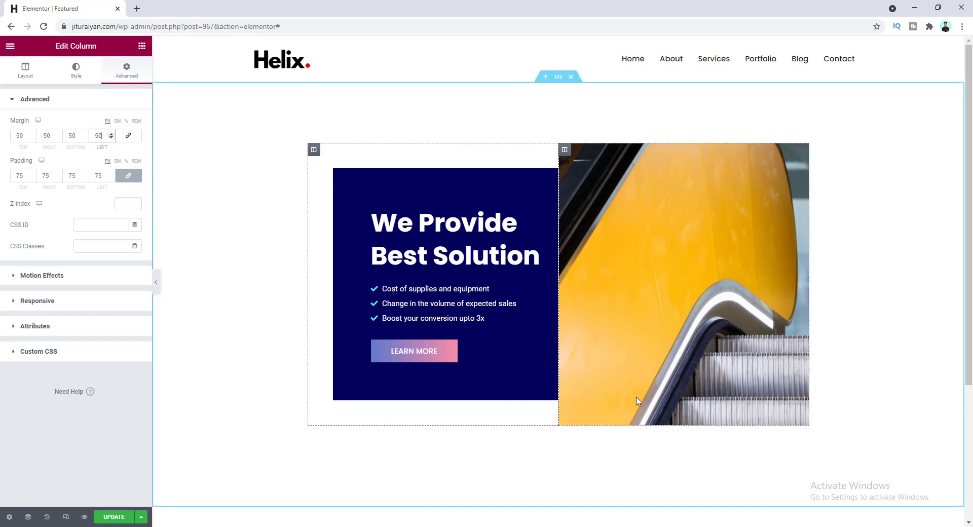
- Set the navy column's Z-Index to 1, right margin to -100 and left margin to 100
left_click(123, 204)
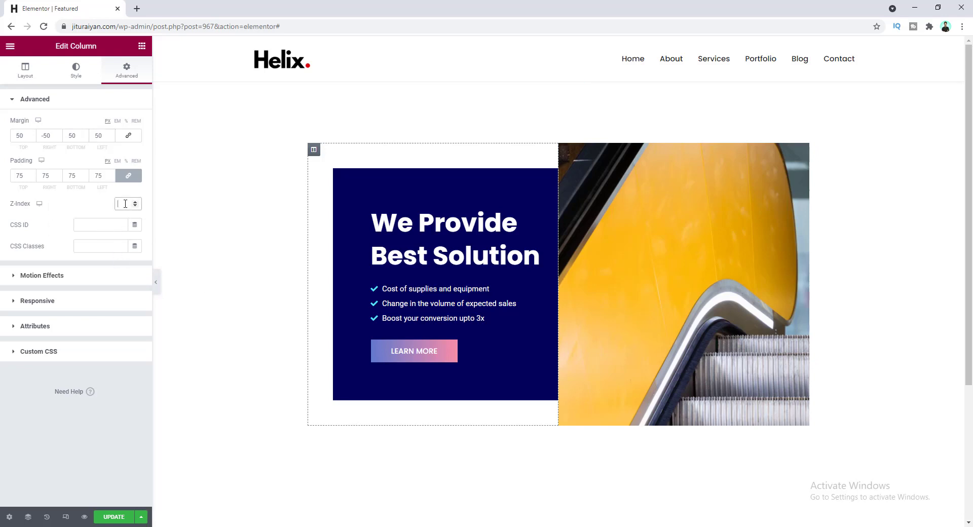
type("1")
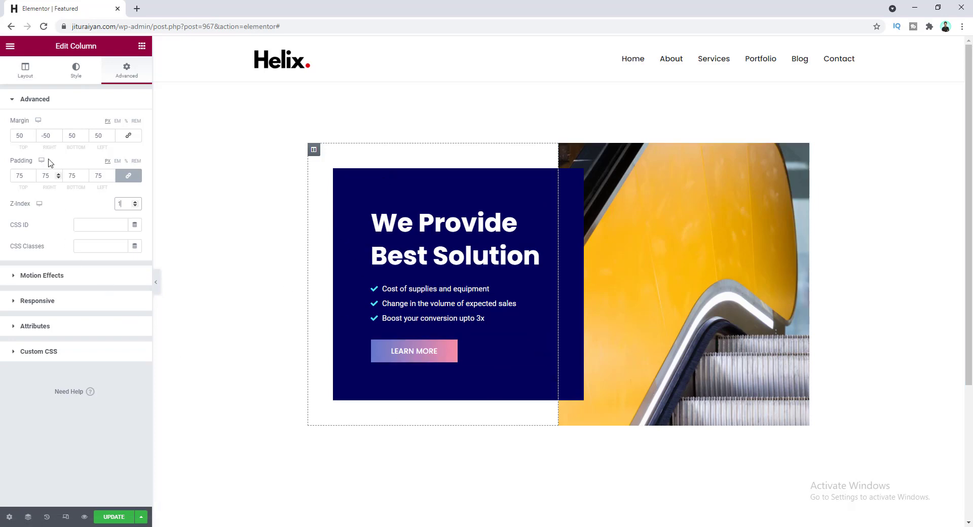
double_click(46, 136)
type("-100")
double_click(98, 135)
type("100")
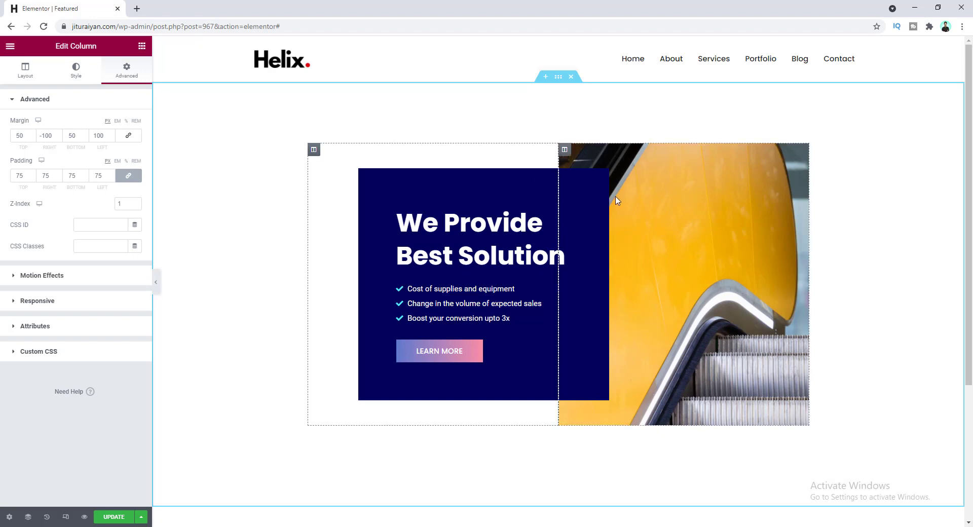
left_click(558, 79)
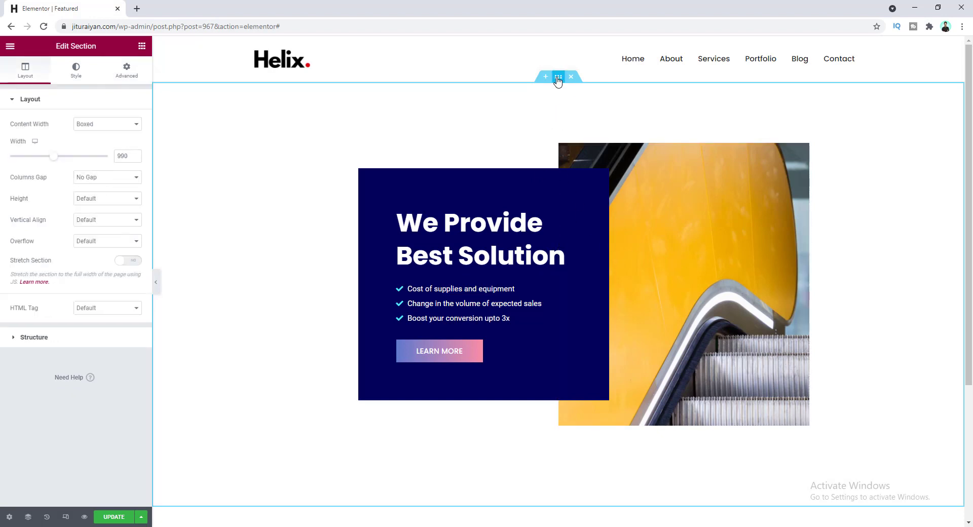
left_click(127, 70)
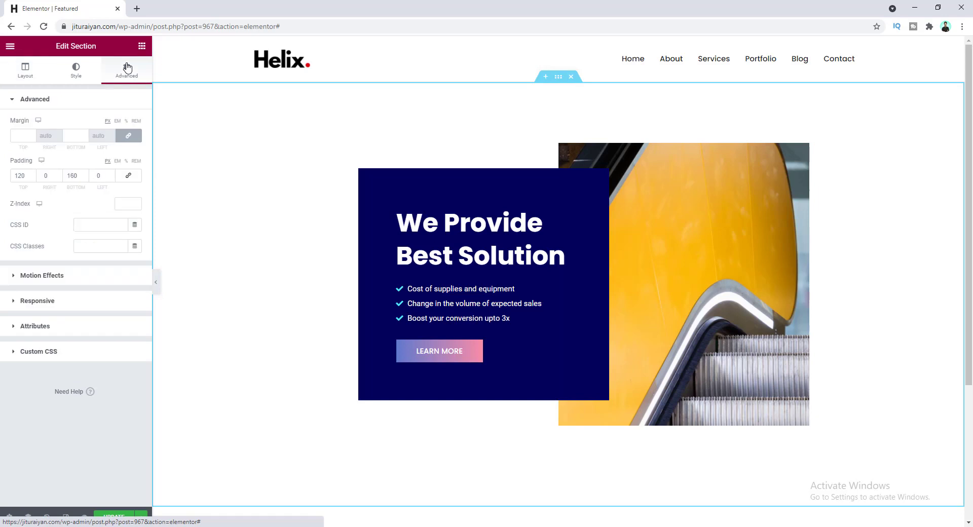
left_click(84, 354)
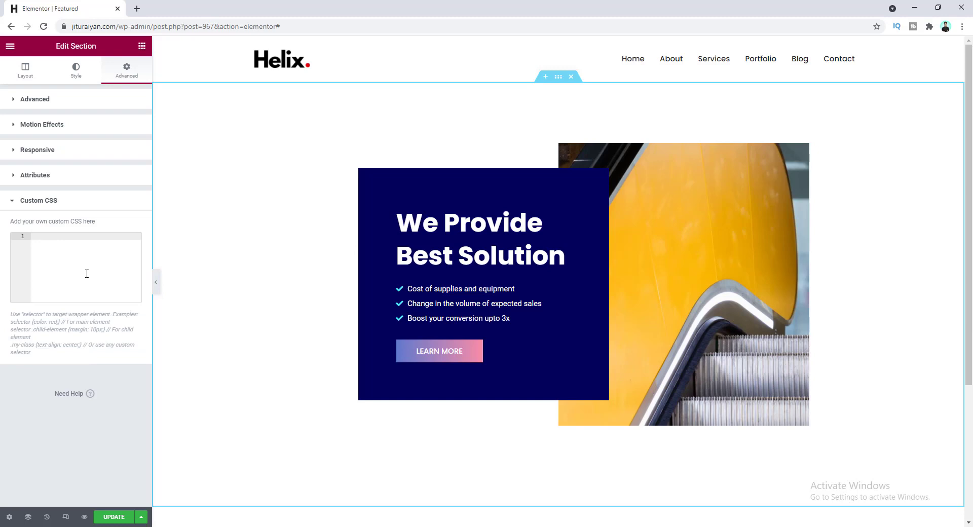
type("@media only screen and (min-width: 768px) { selector .elementor-container{     transform: translateX(-50px); } }")
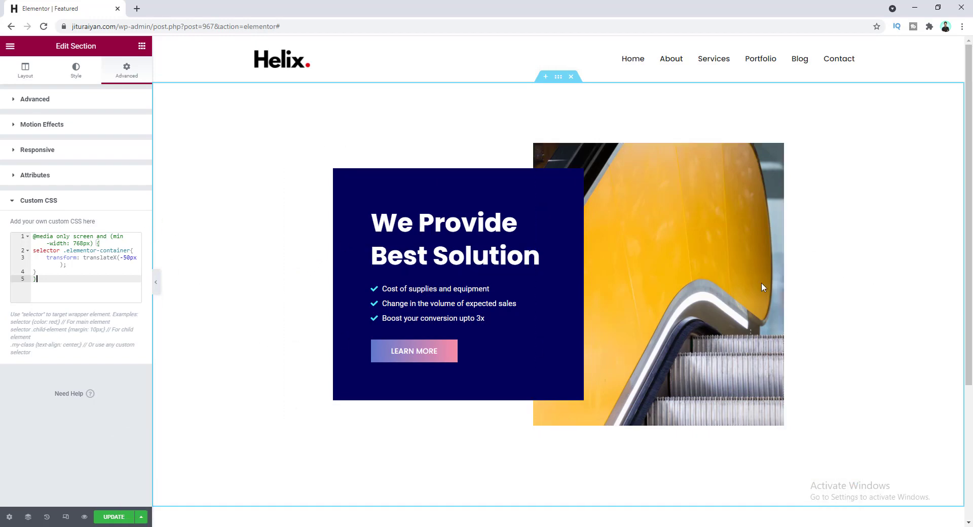
key("Up")
key("Up")
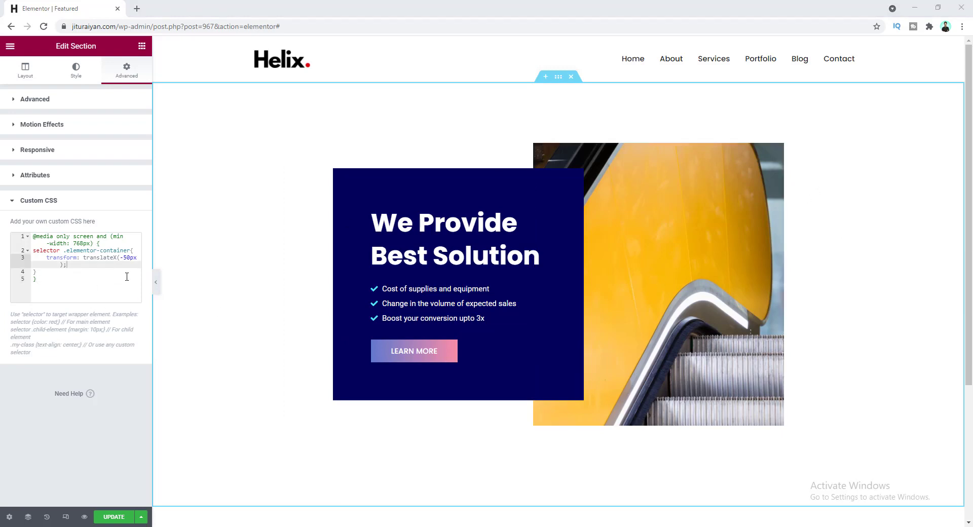
left_click(126, 258)
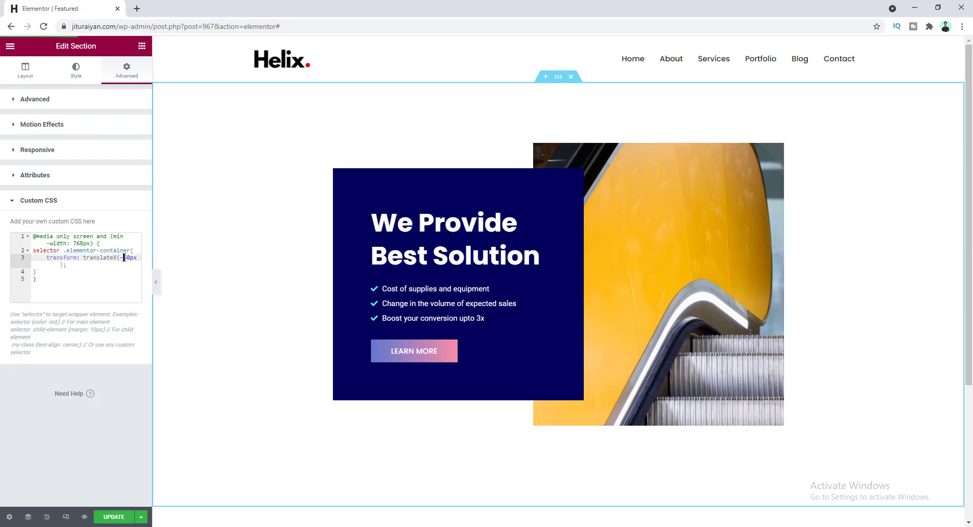
double_click(126, 257)
mouse_move(308, 274)
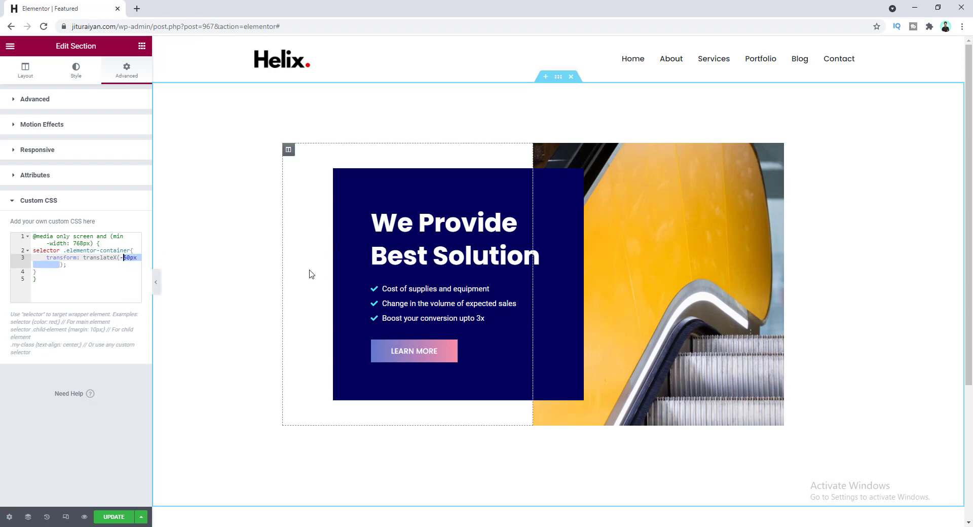
left_click(289, 151)
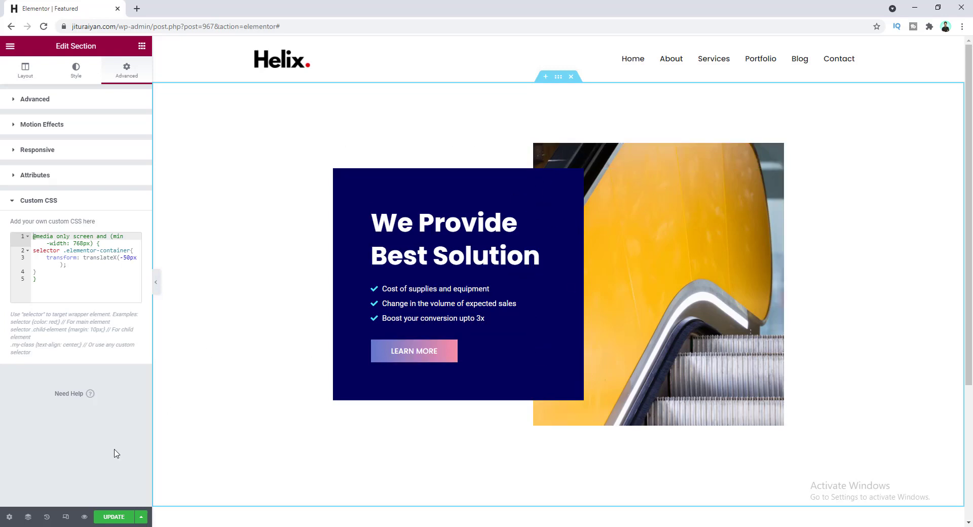
- In the tablet preview, set the 'We Provide Best Solution' heading's typography size to 30
left_click(66, 517)
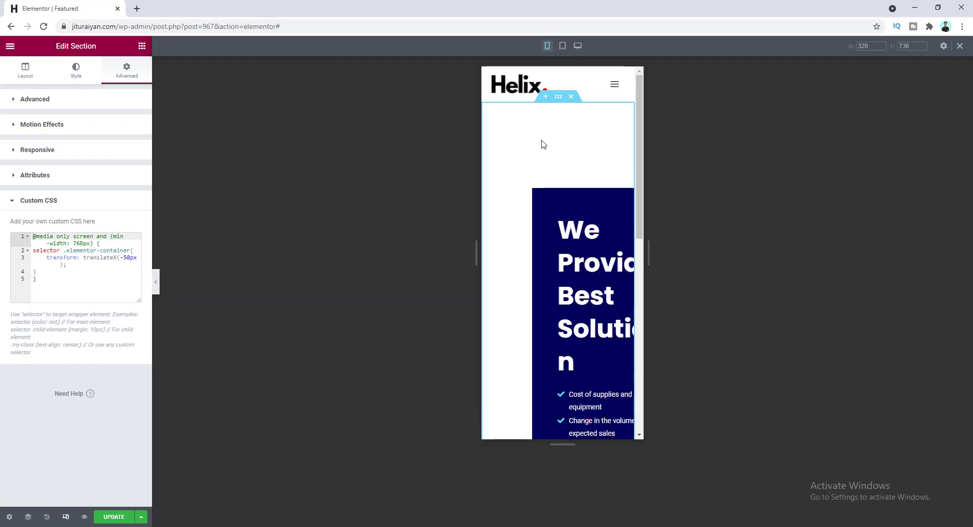
left_click(562, 47)
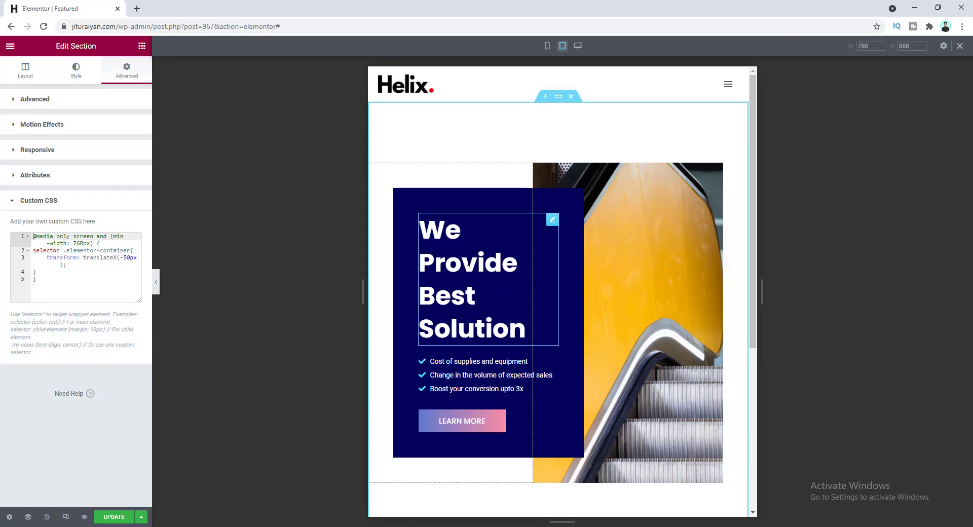
left_click(468, 268)
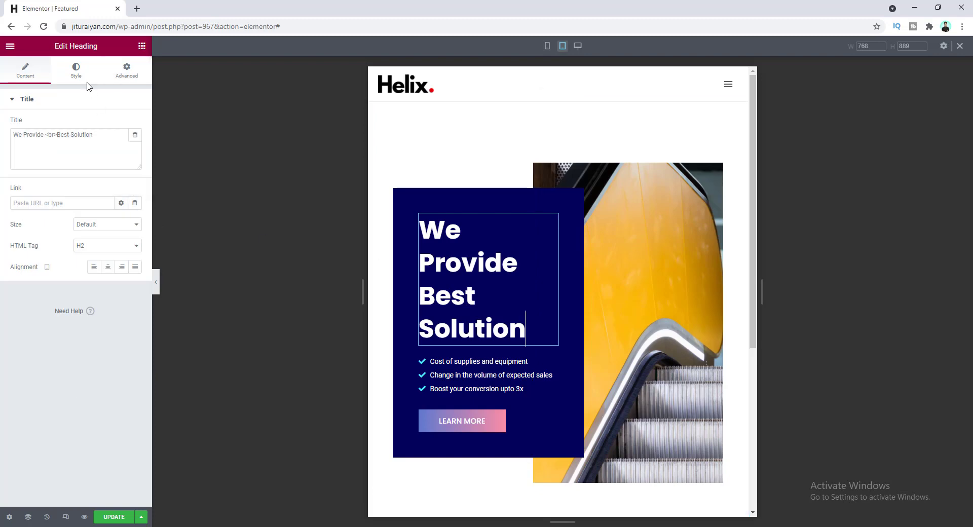
left_click(76, 70)
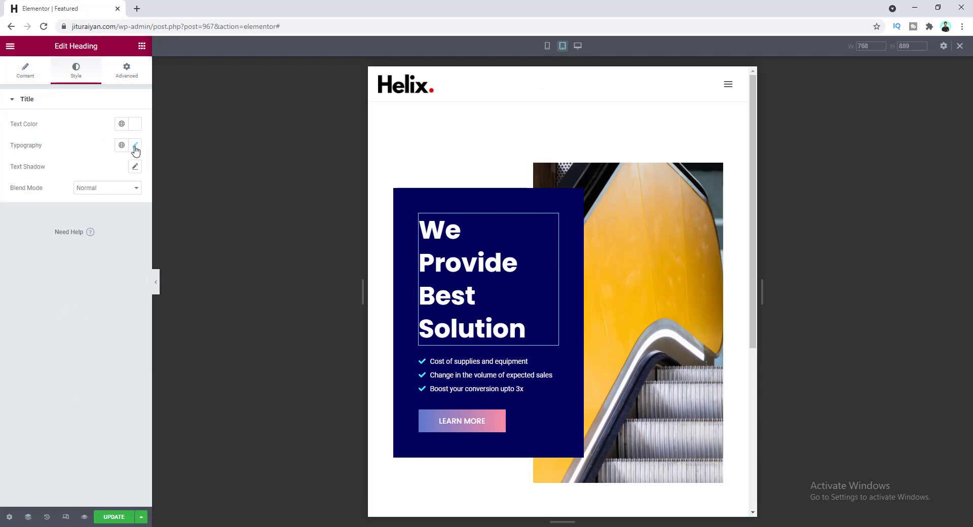
left_click(135, 146)
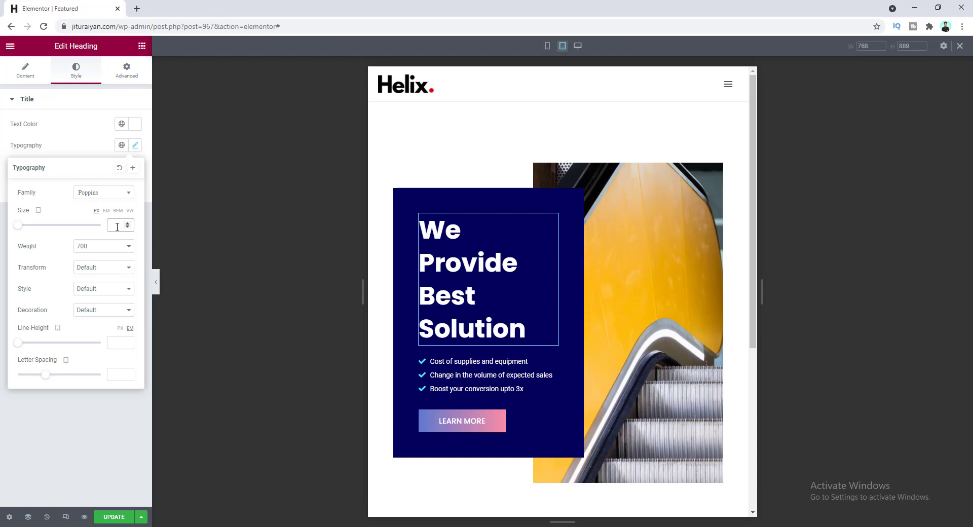
type("30")
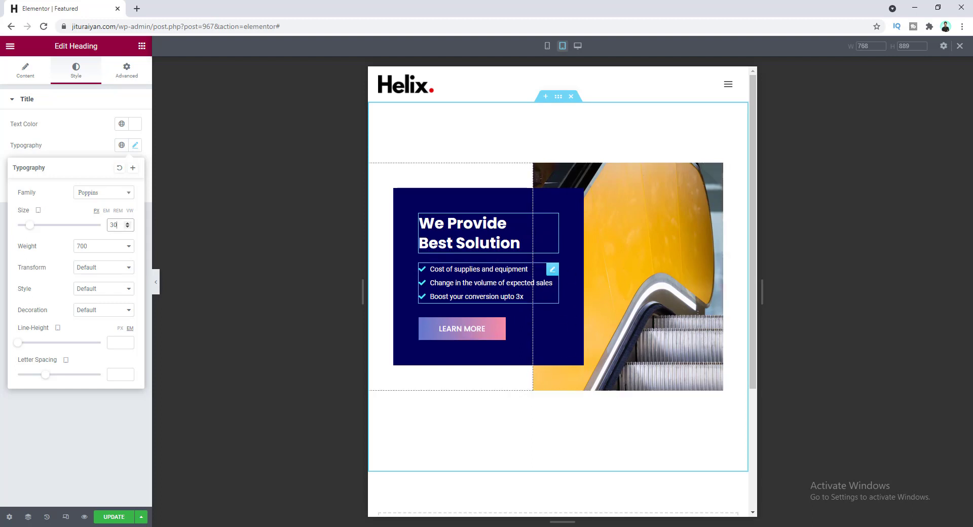
left_click(547, 45)
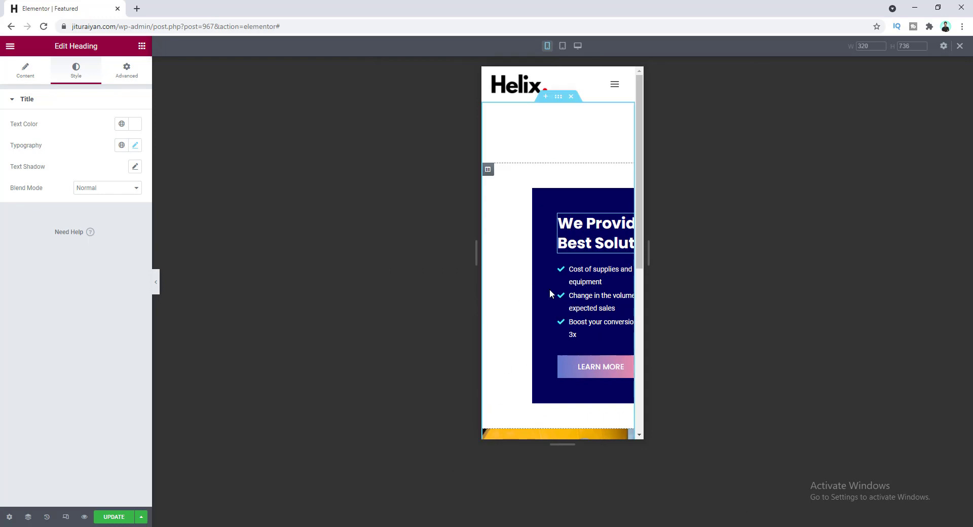
- Set the mobile text column's margins to 0 and its linked padding to 18
scroll(561, 322, "down", 4)
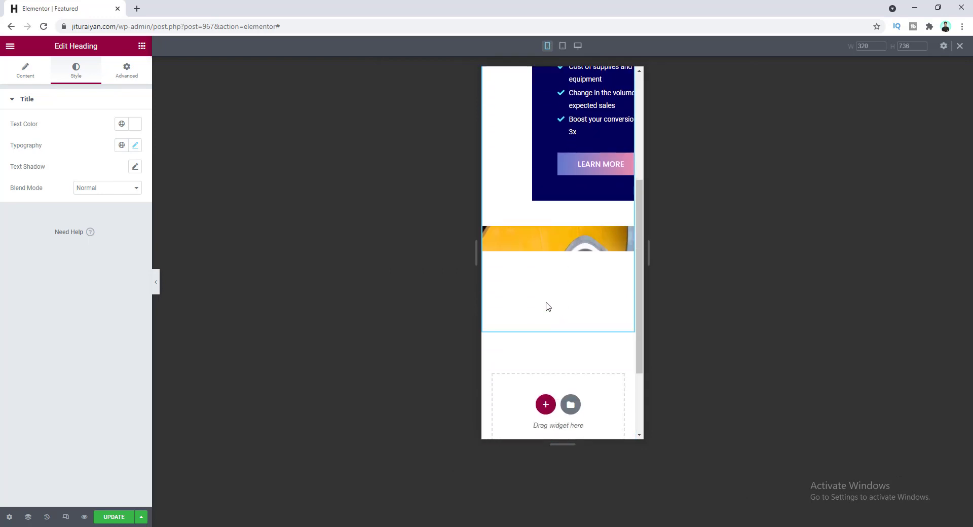
scroll(548, 306, "up", 4)
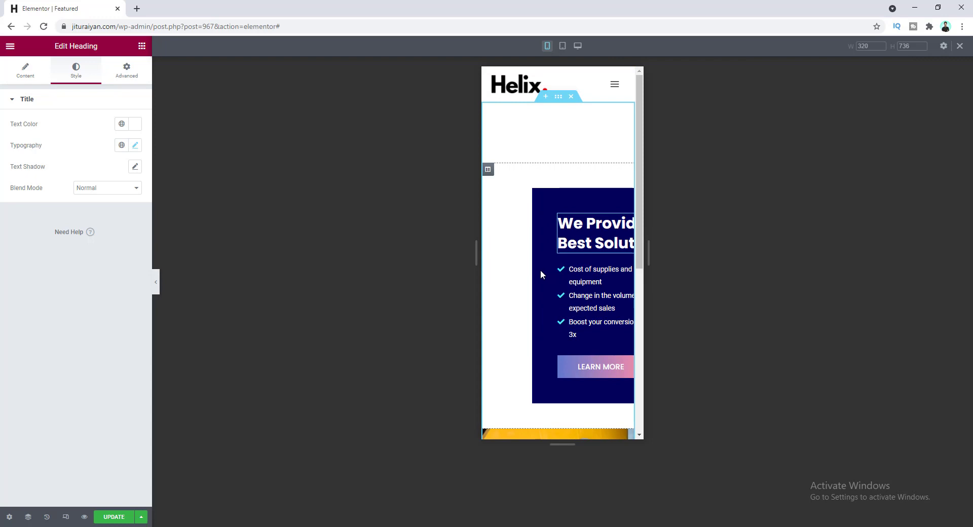
scroll(524, 235, "down", 1)
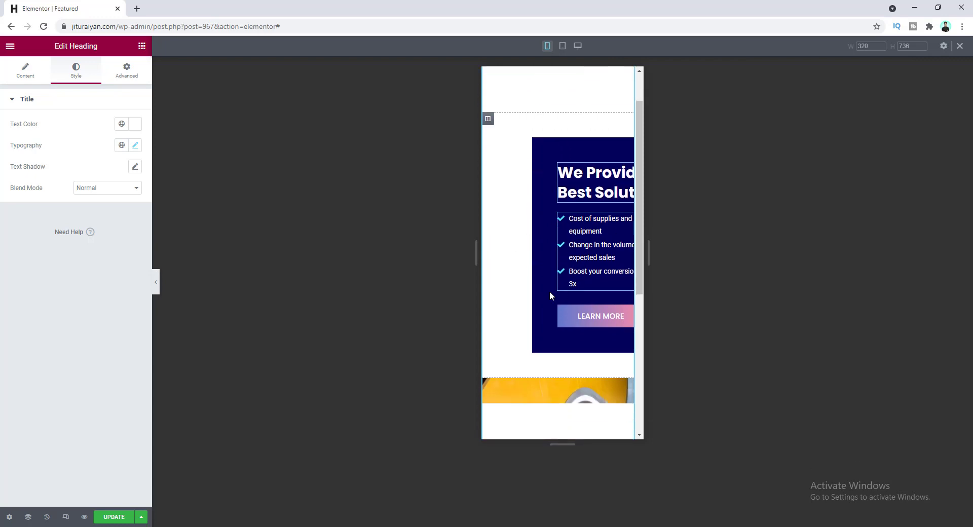
scroll(517, 243, "up", 1)
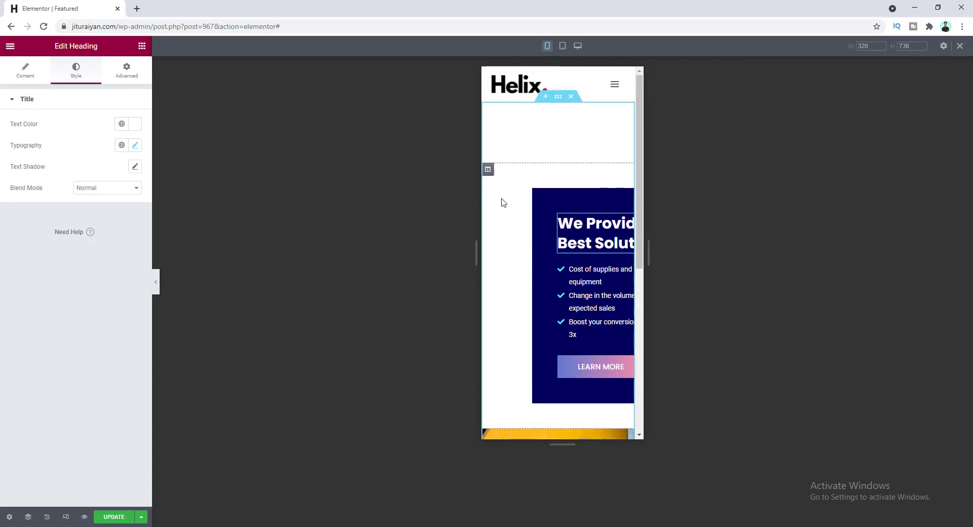
scroll(505, 203, "down", 2)
scroll(506, 194, "up", 2)
left_click(488, 170)
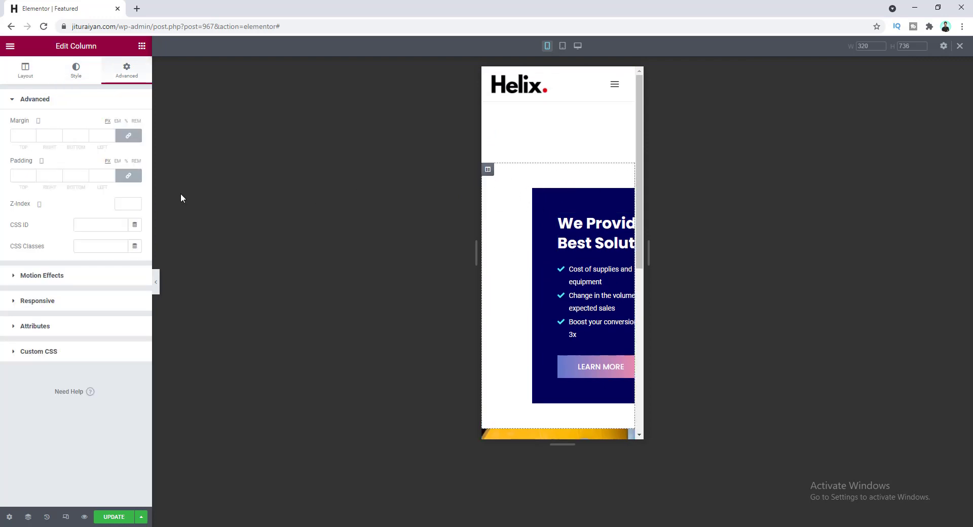
left_click(100, 135)
type("0")
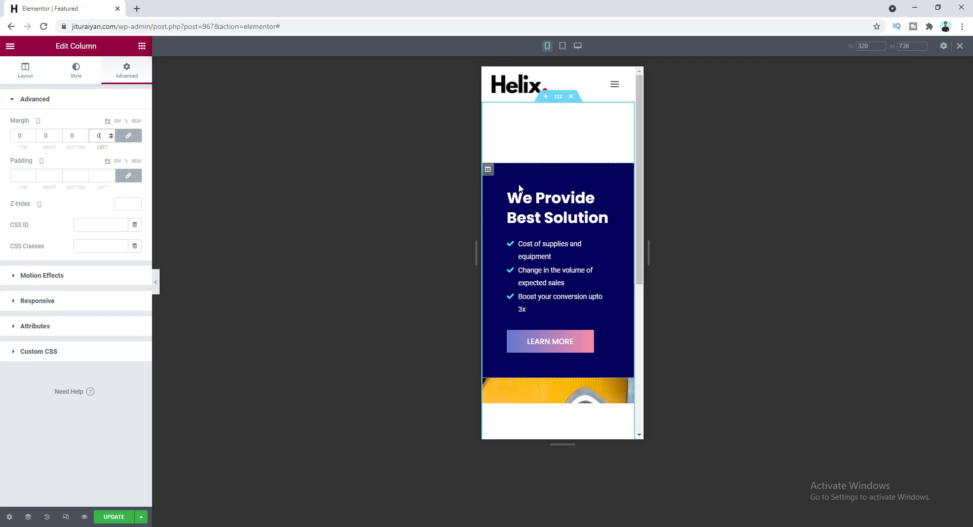
left_click(100, 175)
type("20")
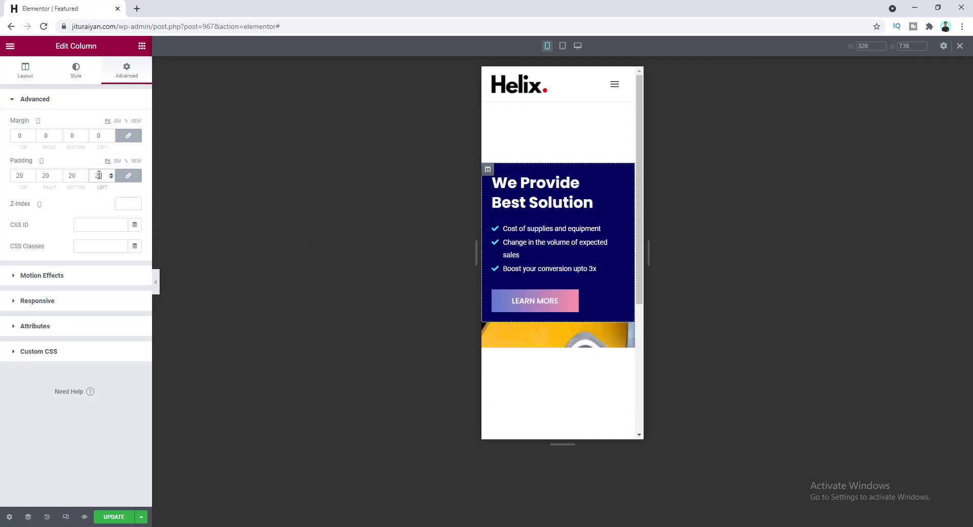
key("Down")
key("Down")
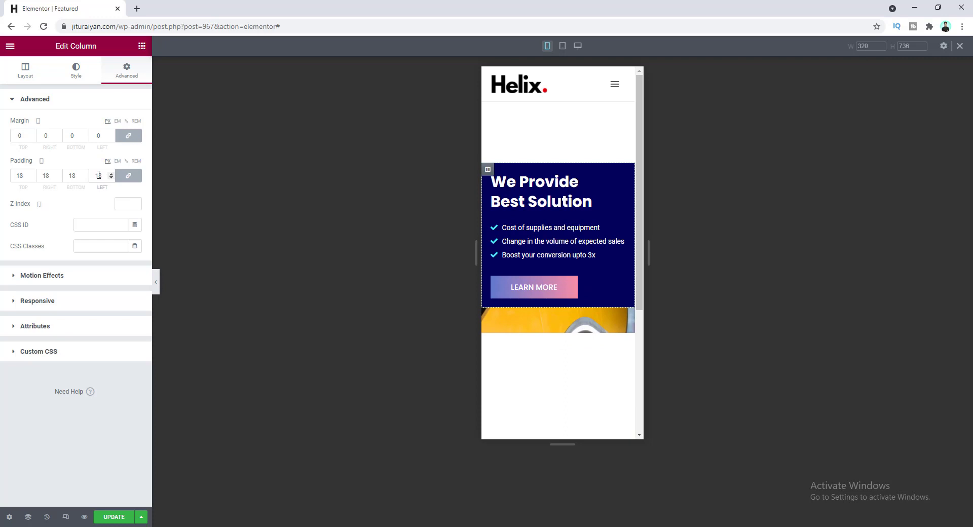
- Unlink the column's padding and make it 50 top and 60 bottom, keeping 18 on the sides
left_click(128, 177)
left_click_drag(29, 176, 9, 177)
type("50")
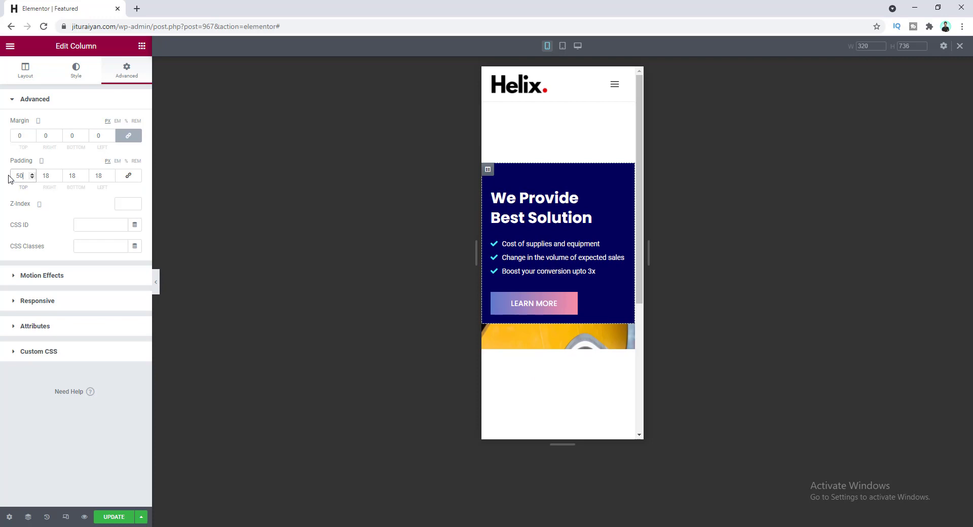
key("Tab")
key("Tab")
type("50")
key("Left")
key("BackSpace")
type("6")
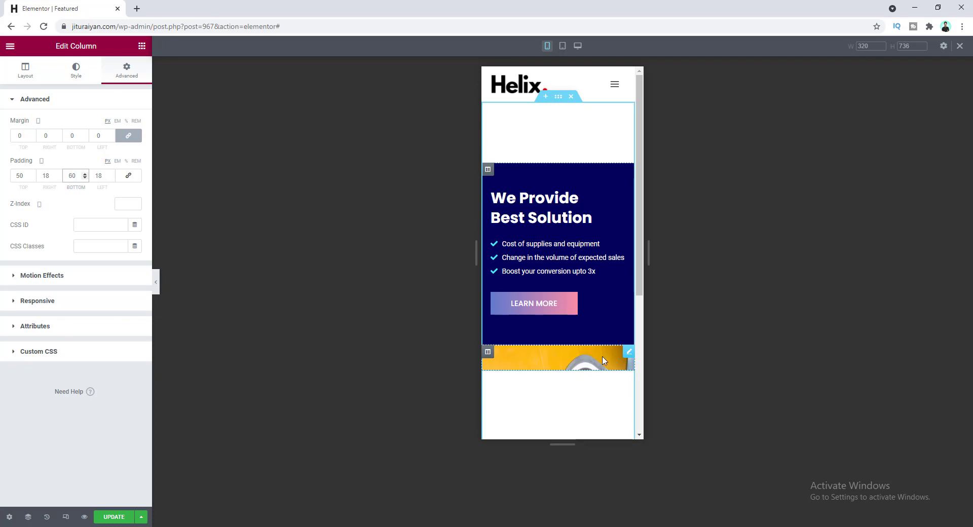
left_click(630, 354)
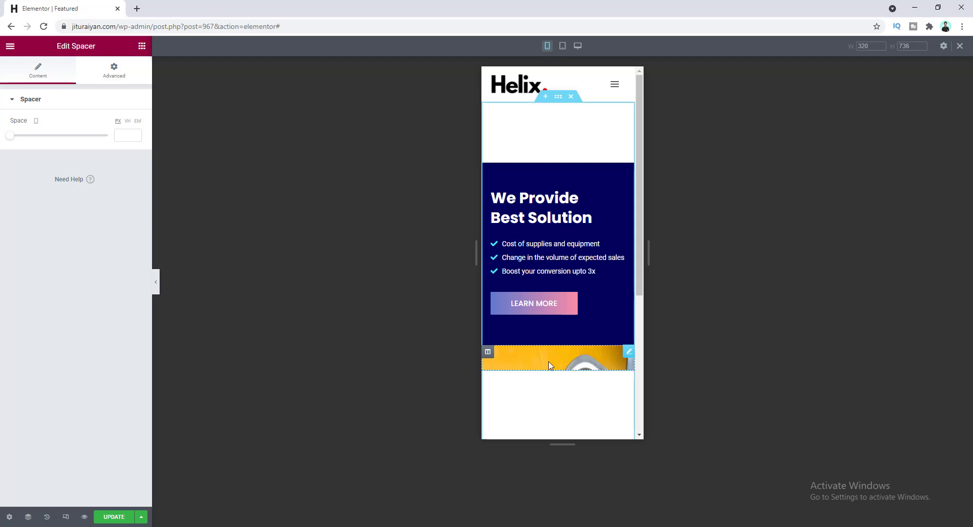
left_click(126, 136)
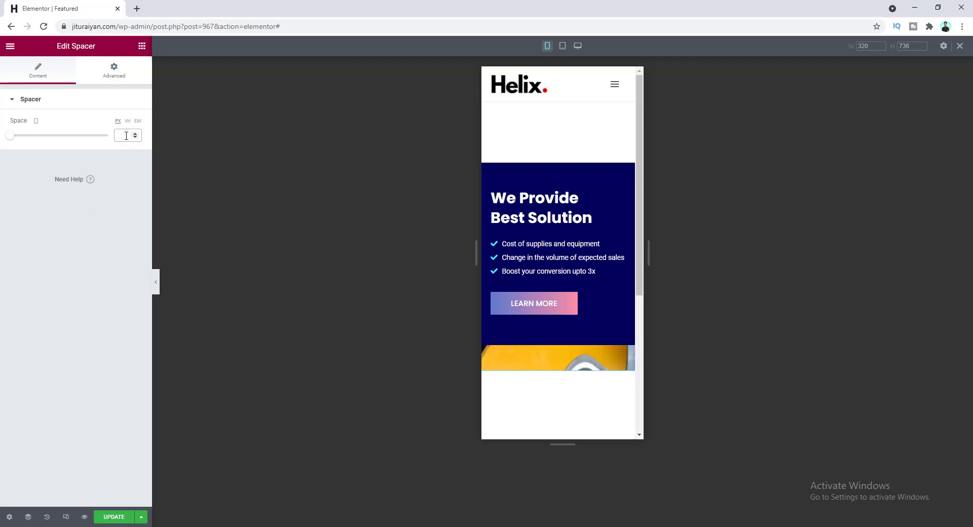
type("300")
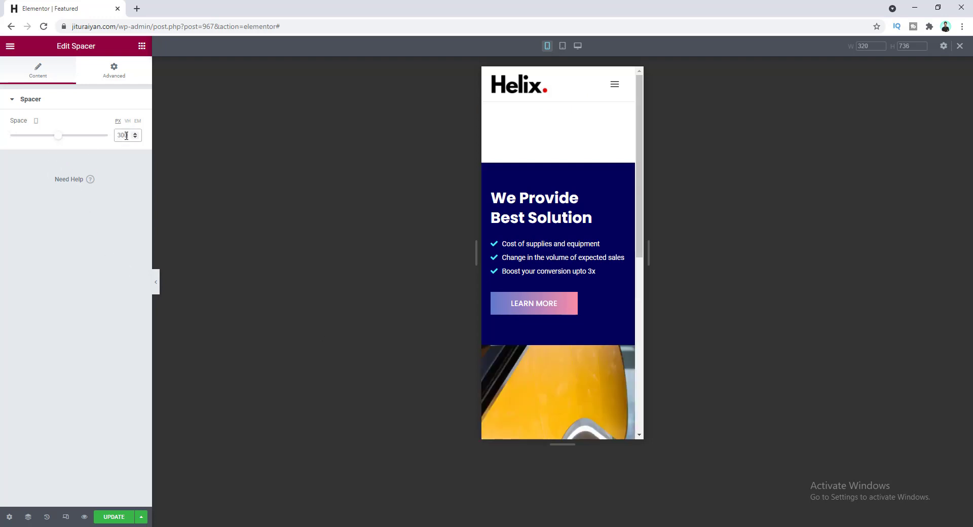
scroll(541, 245, "down", 3)
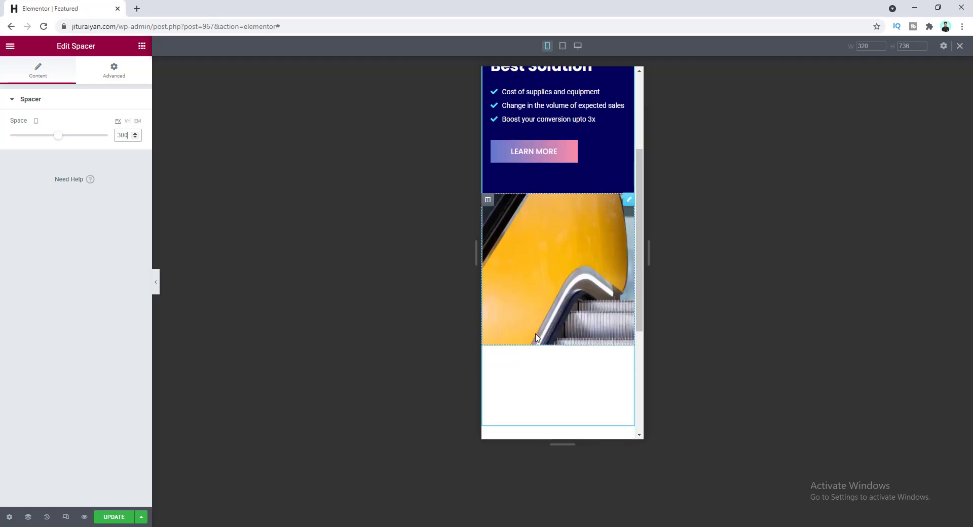
scroll(576, 276, "up", 1)
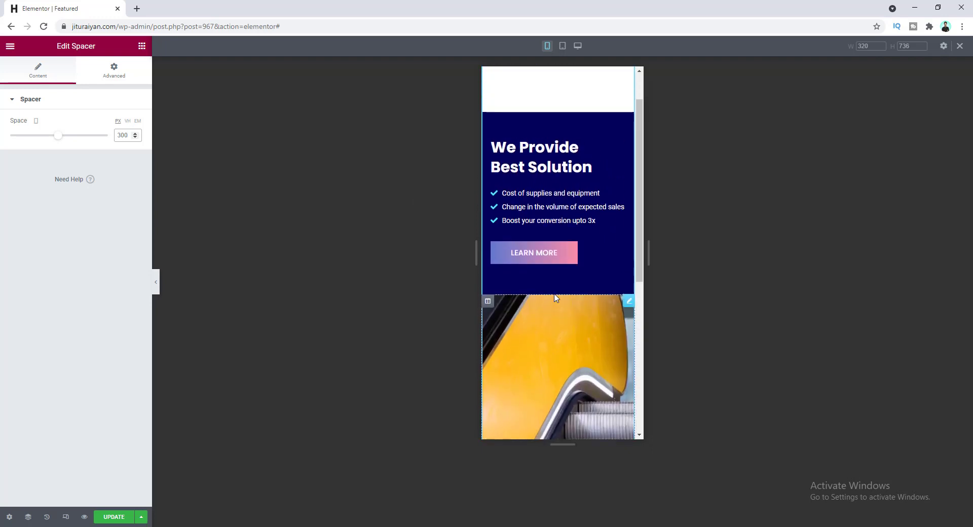
scroll(553, 295, "up", 2)
scroll(590, 314, "down", 2)
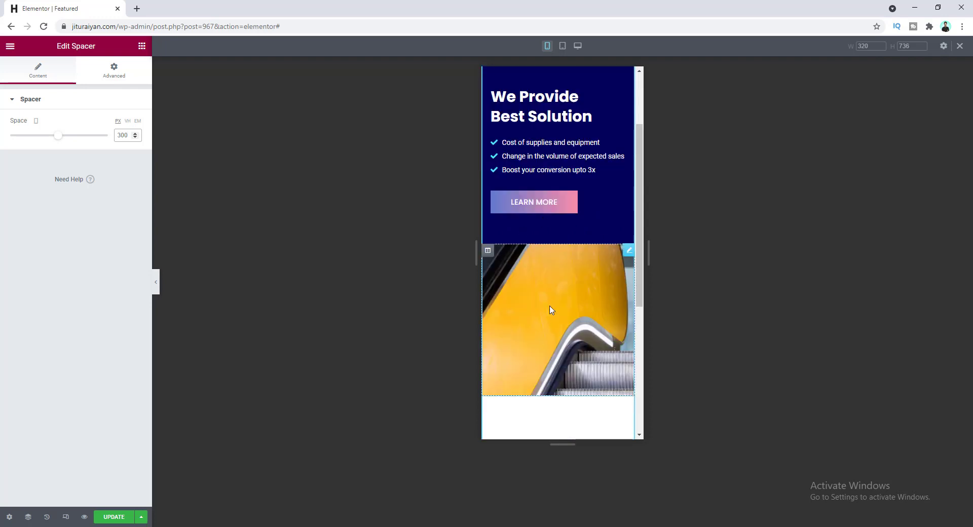
scroll(544, 316, "up", 2)
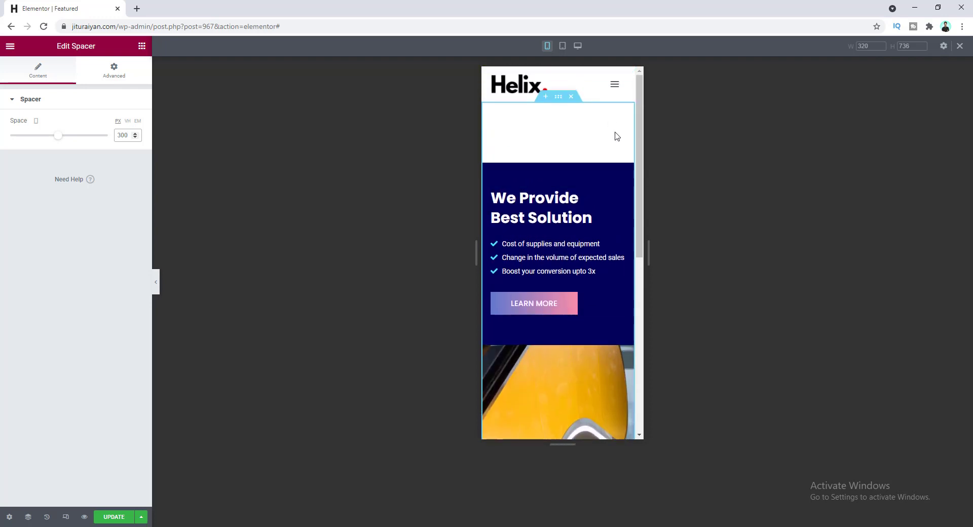
scroll(580, 158, "down", 2)
scroll(507, 194, "up", 1)
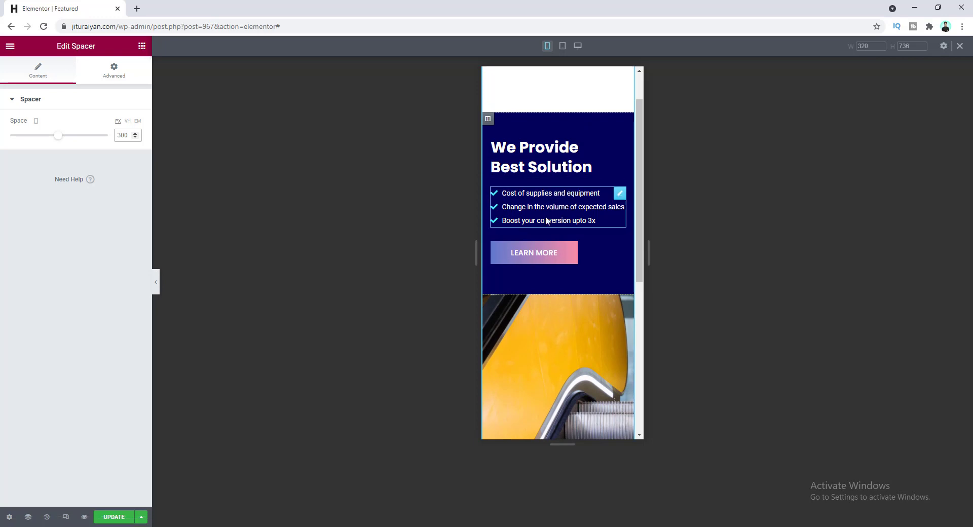
scroll(562, 283, "down", 1)
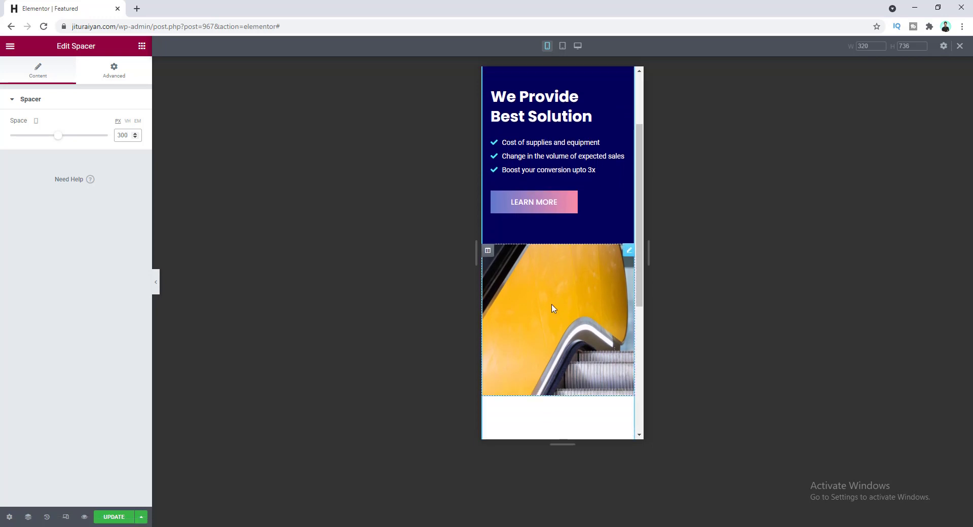
scroll(563, 299, "up", 1)
scroll(522, 226, "down", 1)
scroll(536, 245, "up", 1)
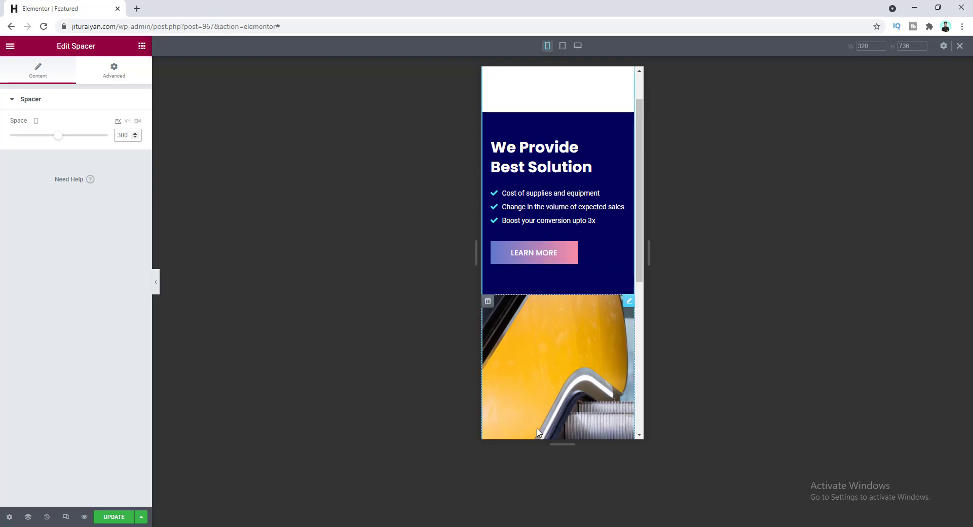
scroll(583, 337, "down", 1)
scroll(554, 341, "up", 2)
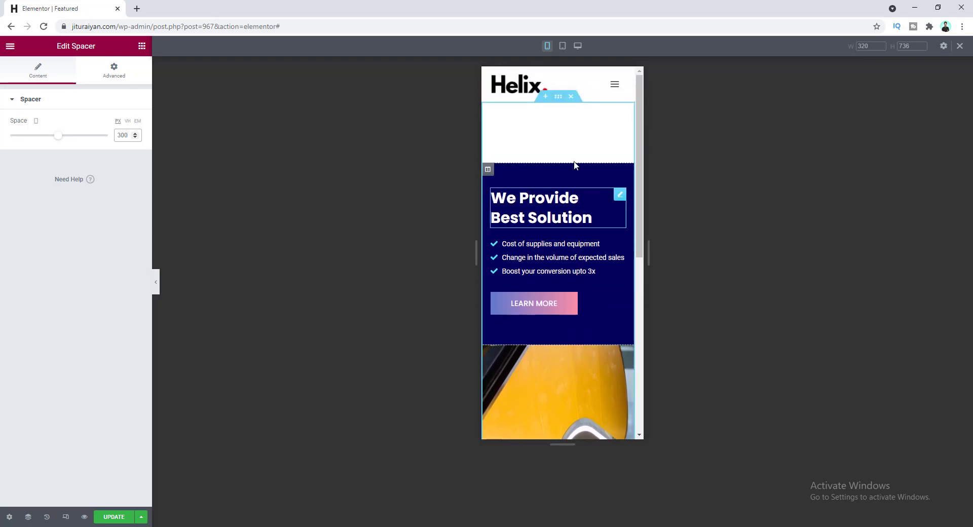
- Switch the hero section's Reverse Columns (Mobile) to Yes so the escalator photo sits above the text
left_click(559, 97)
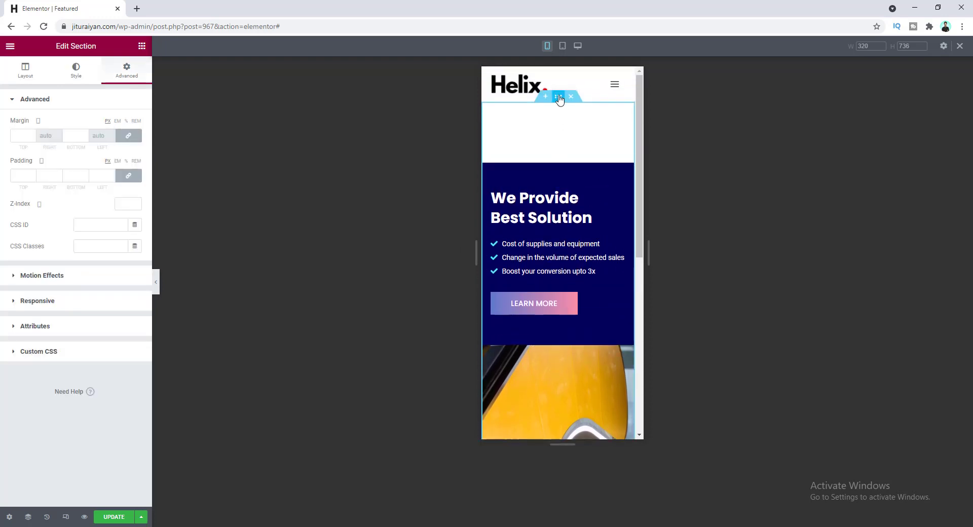
left_click(80, 302)
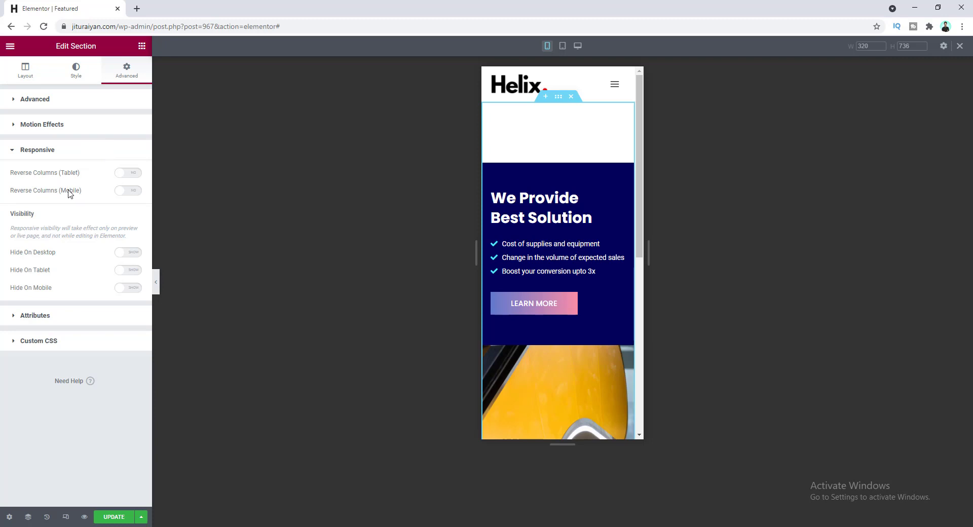
left_click(135, 197)
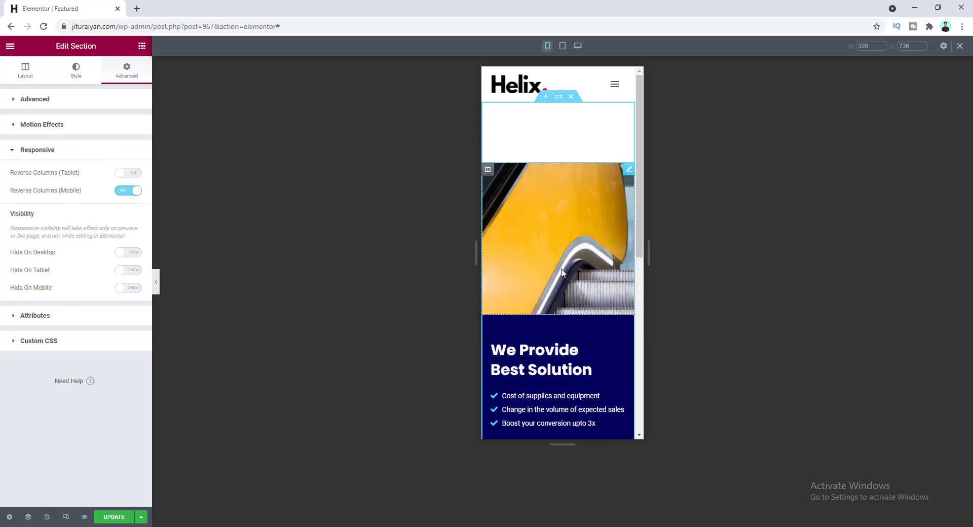
scroll(562, 269, "down", 1)
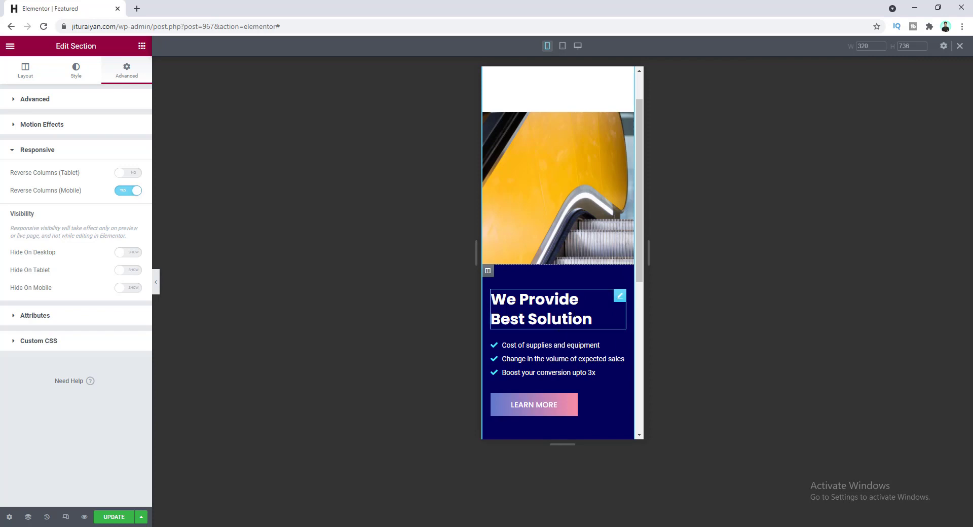
scroll(562, 235, "down", 1)
scroll(561, 236, "up", 1)
scroll(562, 235, "down", 3)
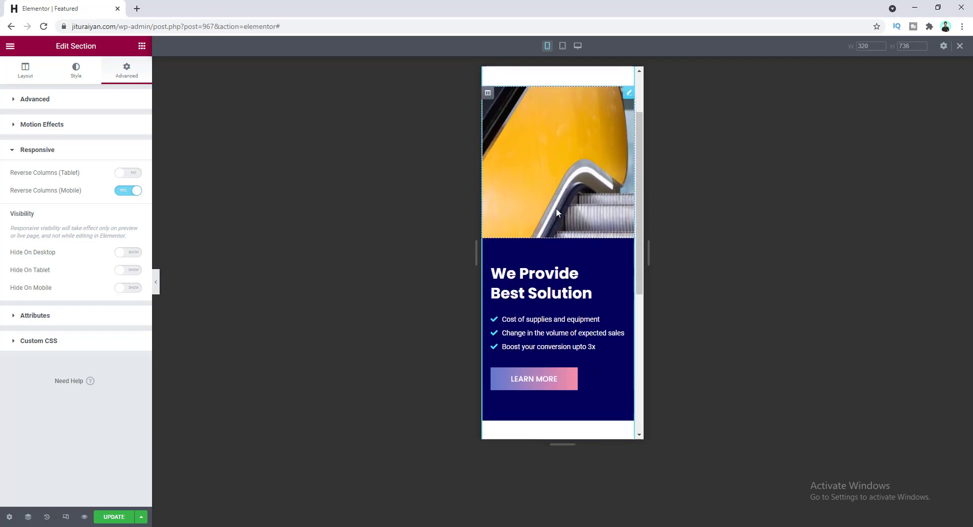
scroll(557, 215, "up", 4)
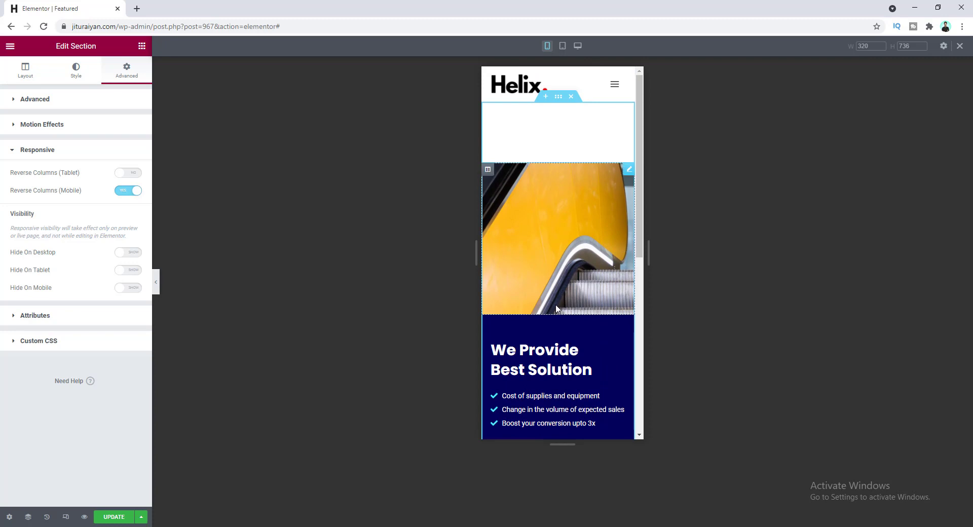
scroll(556, 309, "down", 3)
scroll(572, 304, "up", 3)
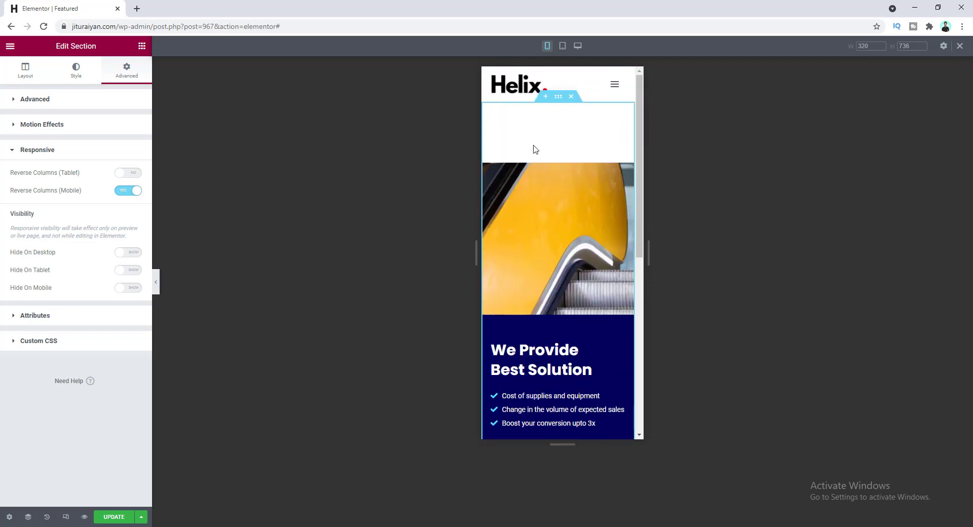
- Set the hero section's mobile padding to 0 on every side
left_click(73, 101)
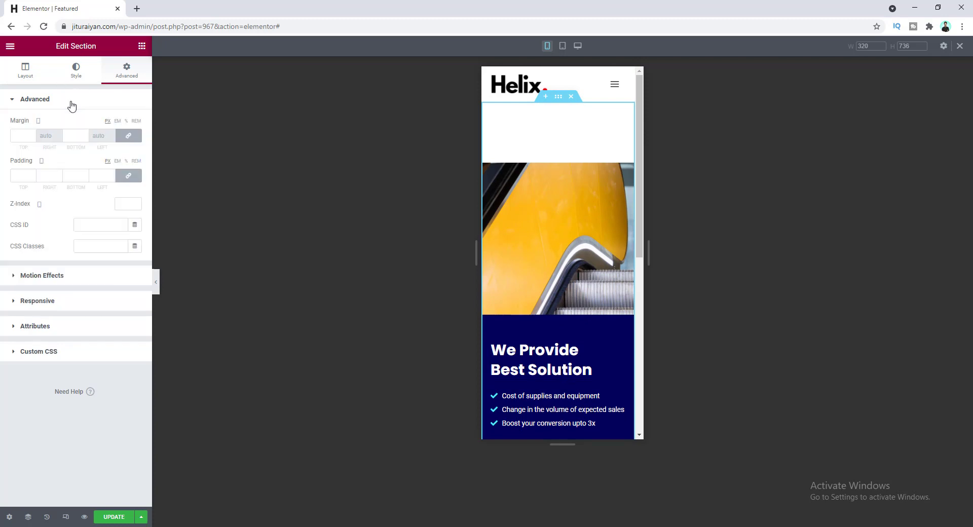
left_click(45, 178)
type("0")
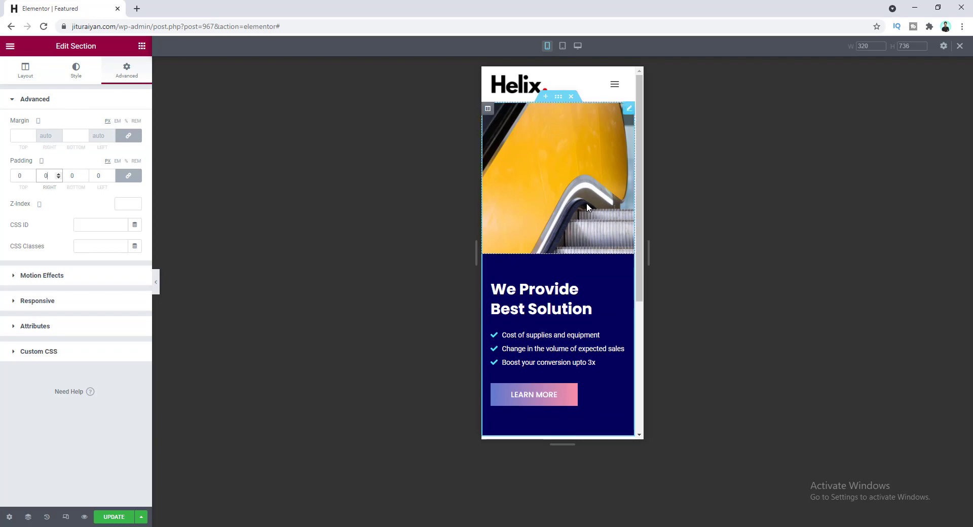
scroll(564, 235, "down", 3)
scroll(537, 253, "up", 3)
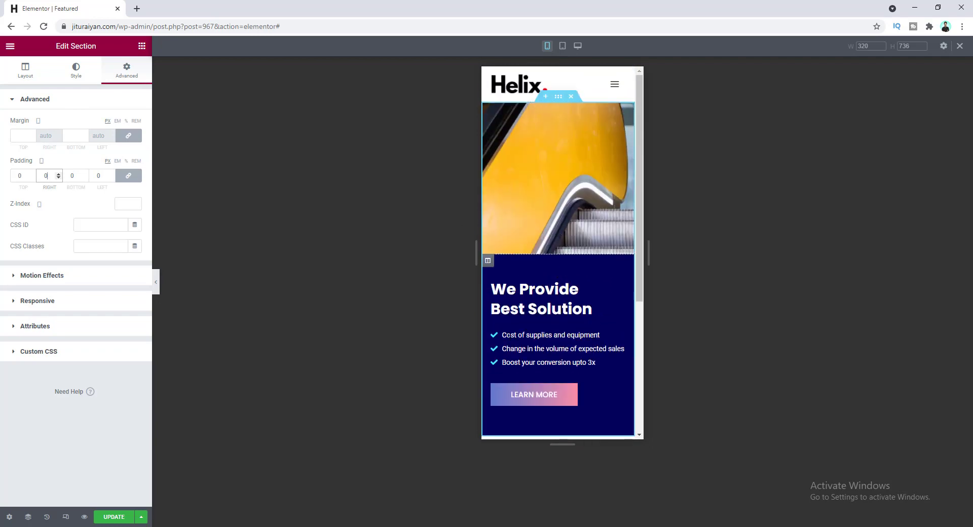
- Save the page with Update and check the desktop, tablet and mobile previews
left_click(114, 517)
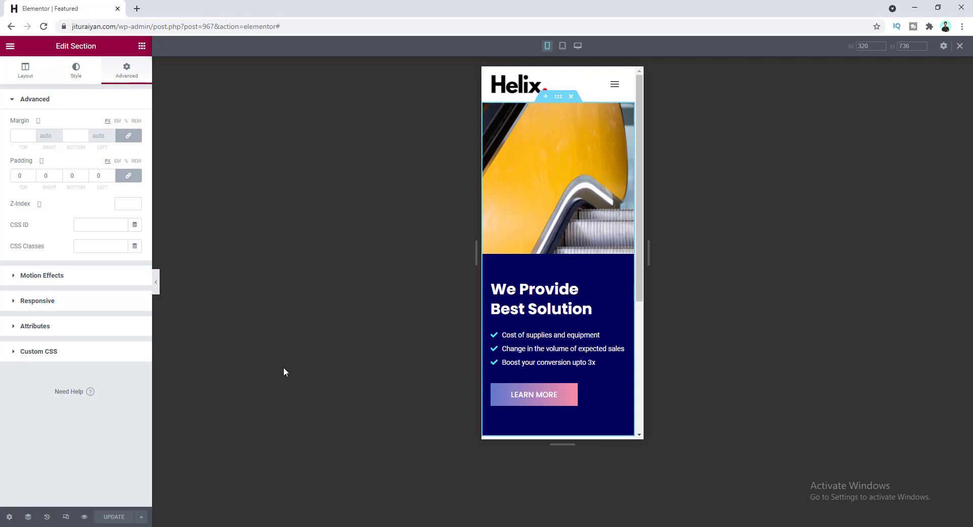
left_click(578, 45)
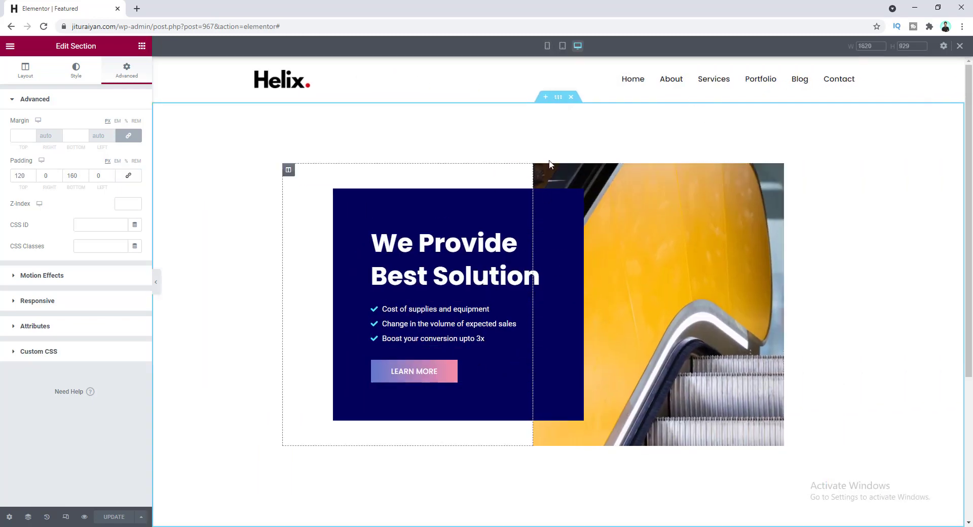
left_click(563, 45)
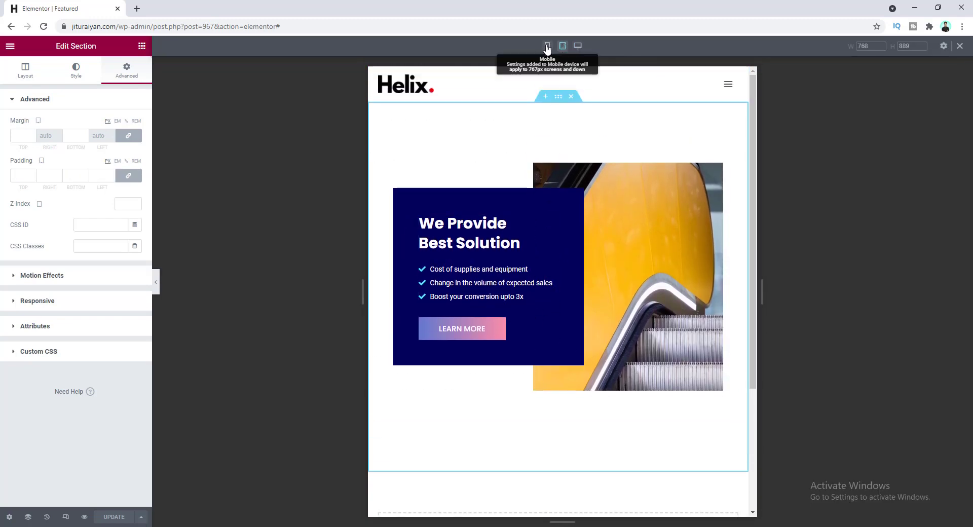
left_click(548, 45)
scroll(603, 261, "down", 1)
scroll(603, 262, "up", 1)
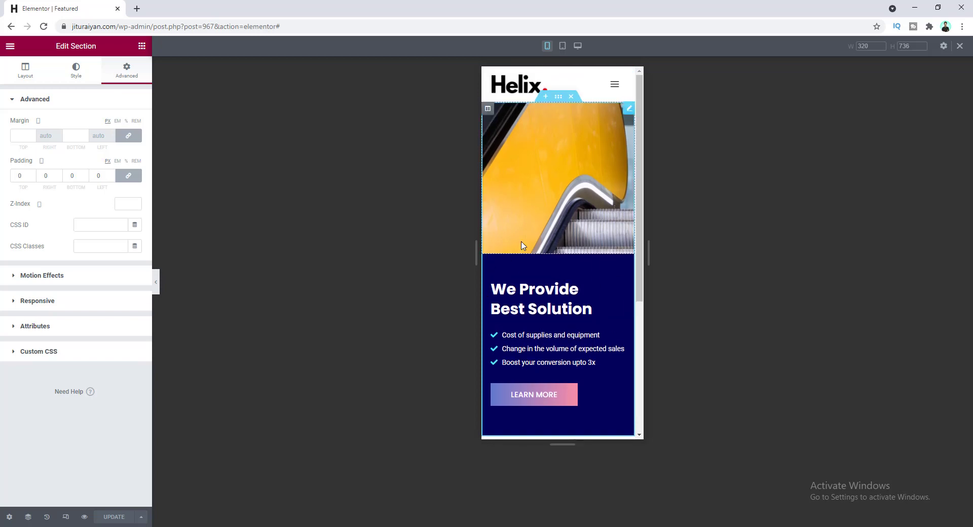